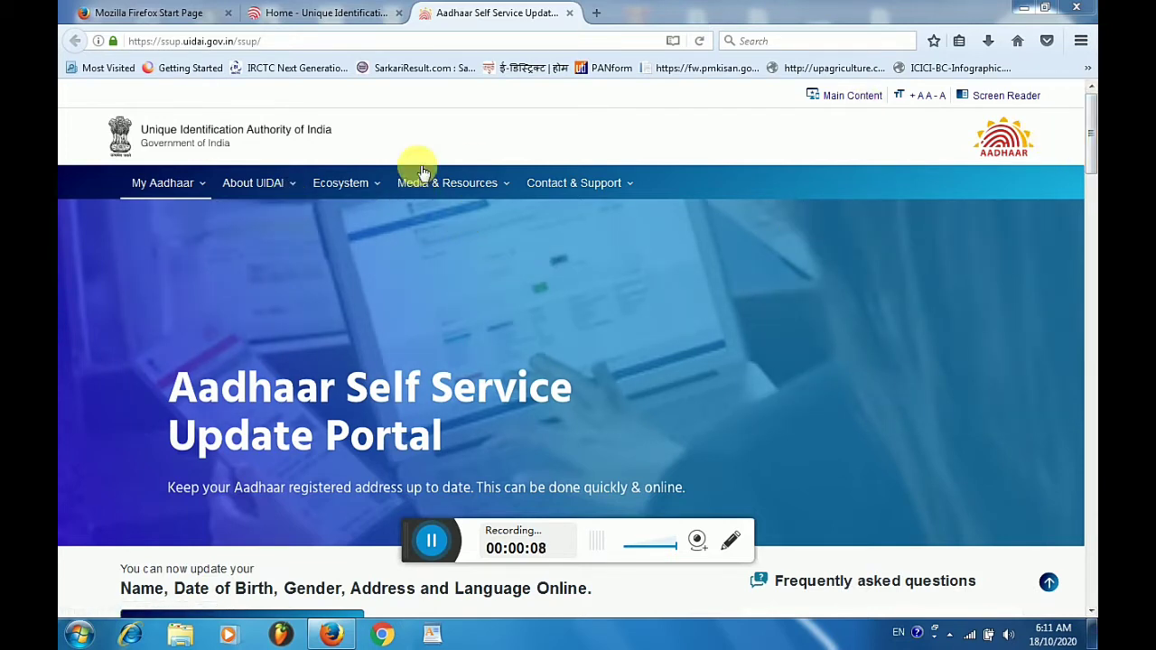
Step: Start the online Aadhaar update, enter the Aadhaar number and captcha, and request a login OTP
click(466, 185)
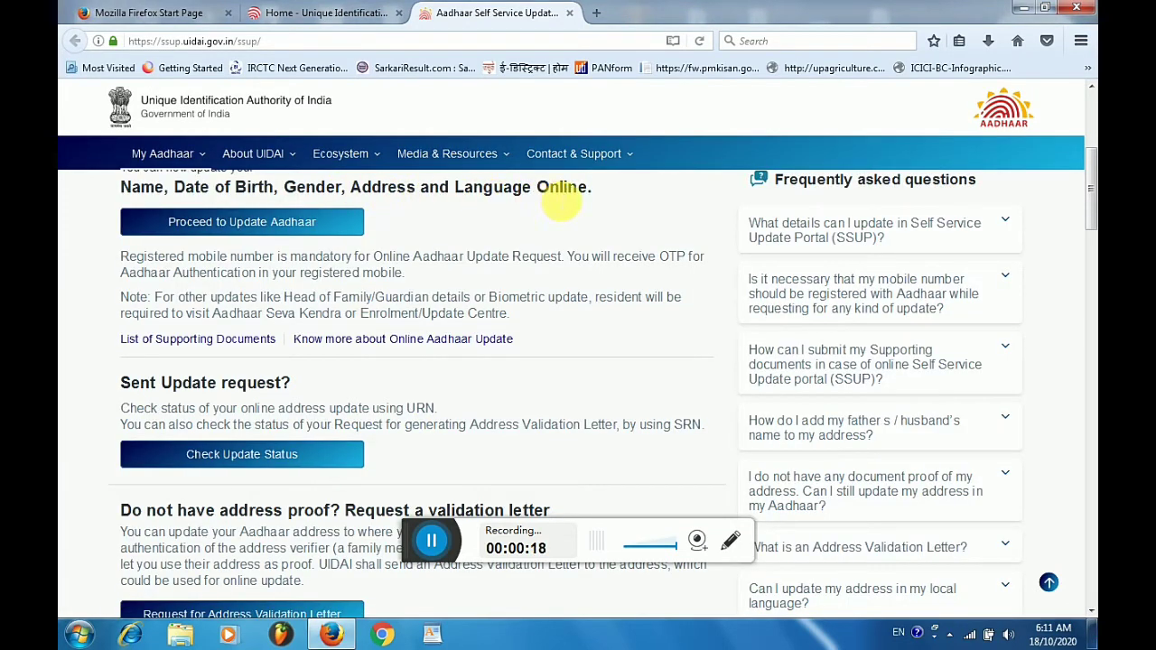
click(227, 226)
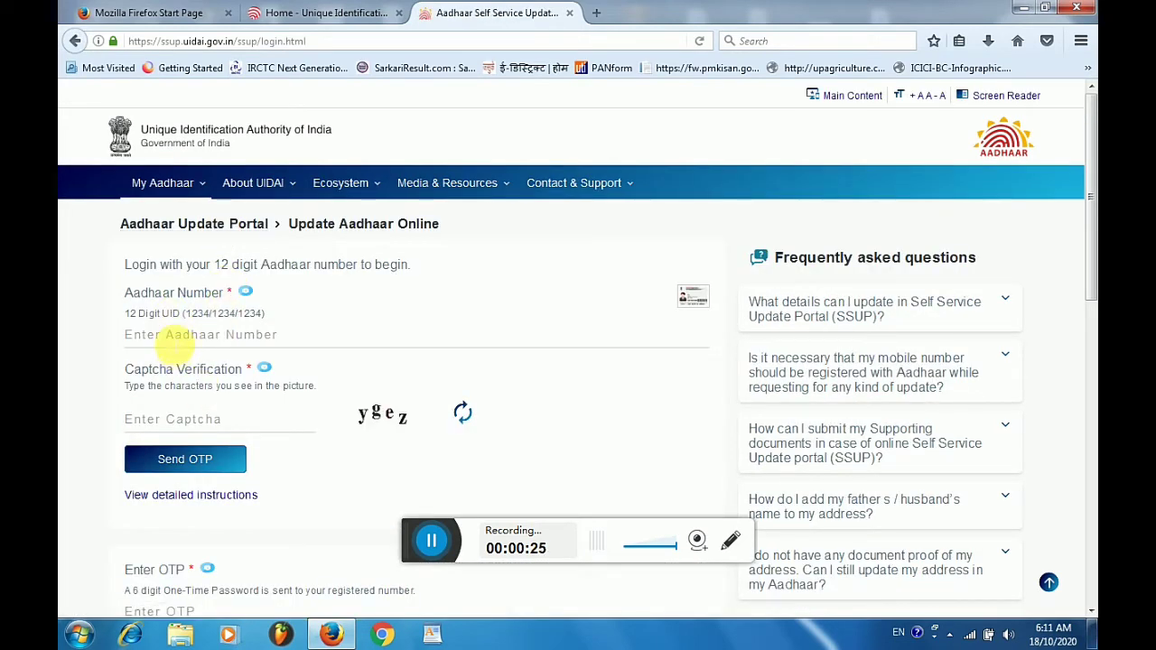
click(172, 338)
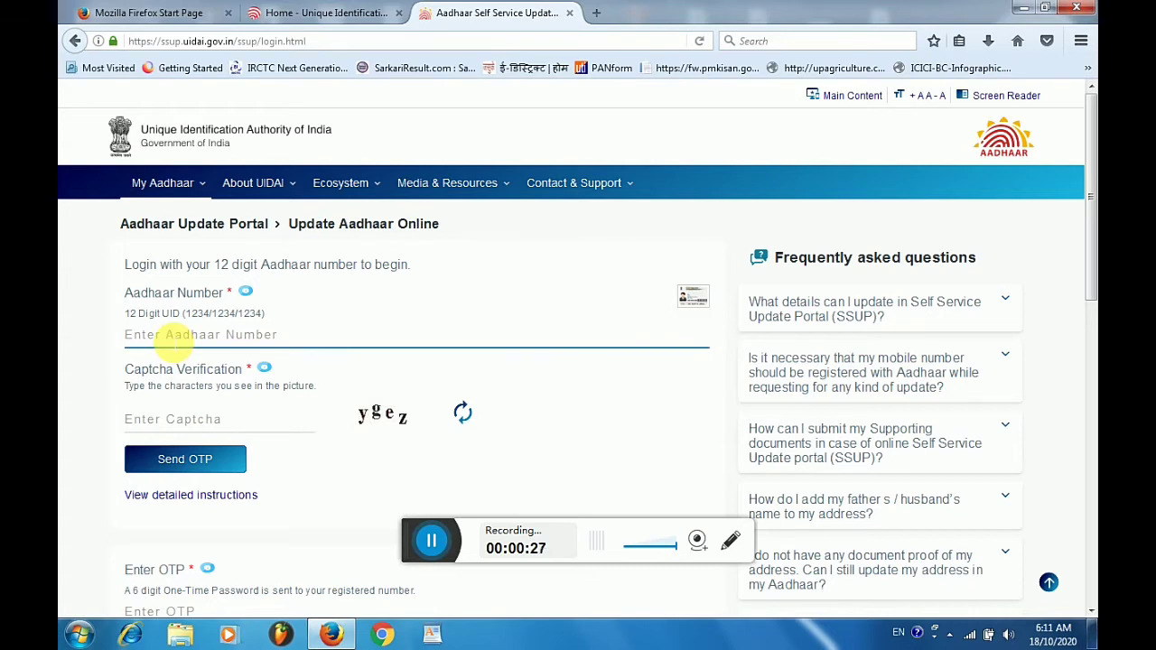
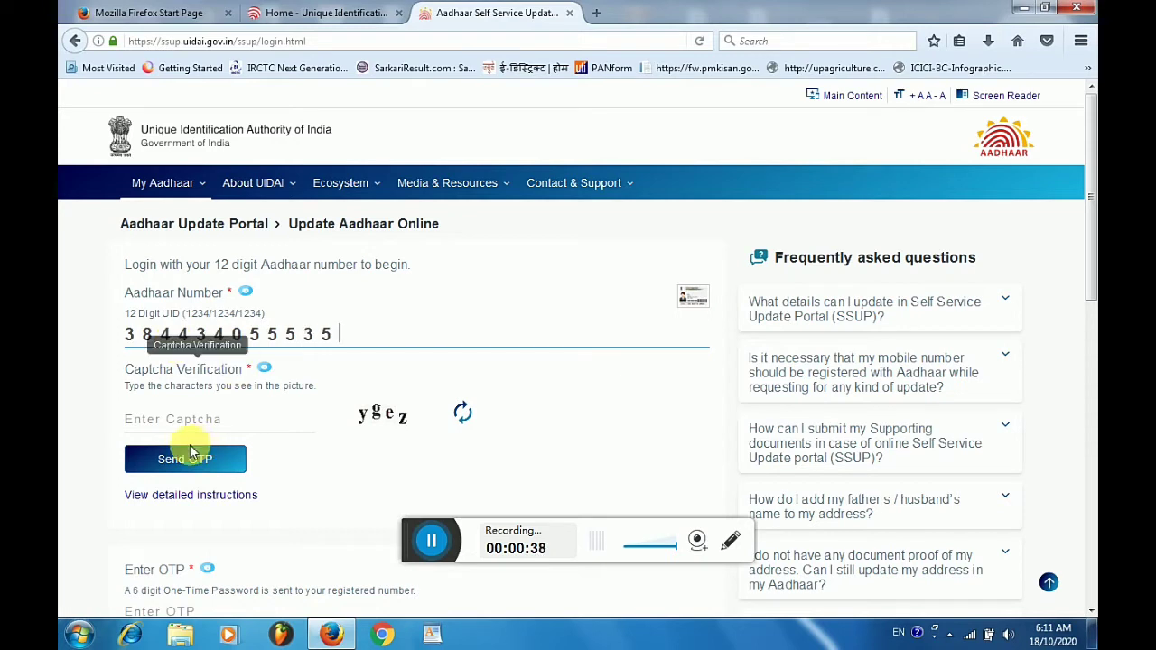
click(192, 426)
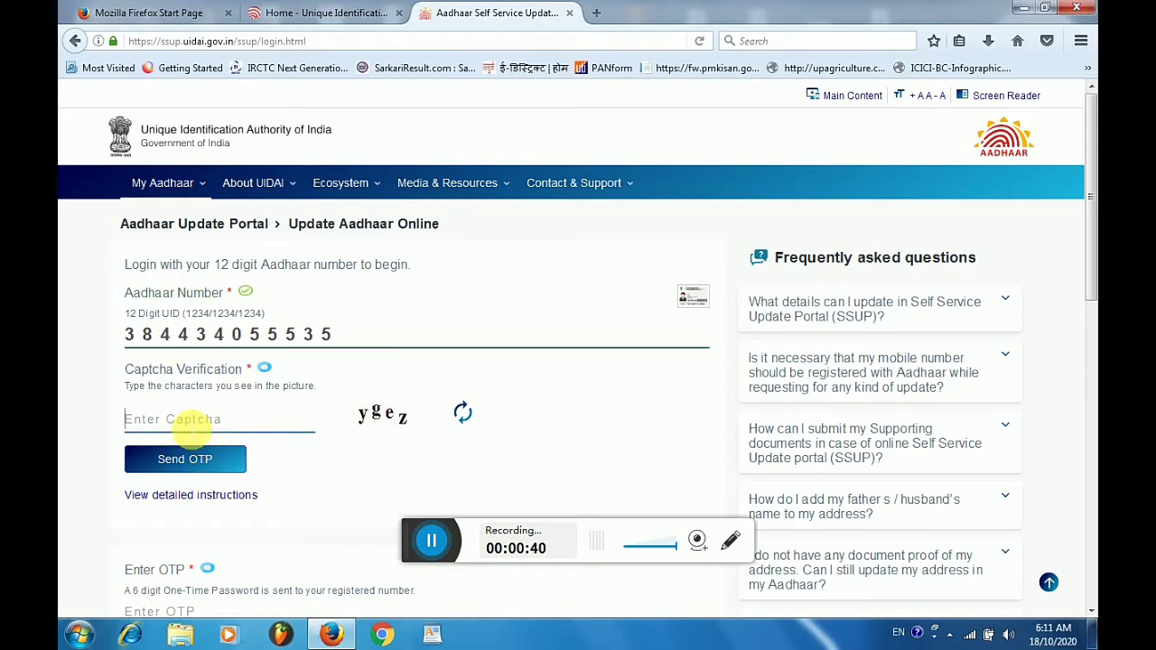
text(ygez)
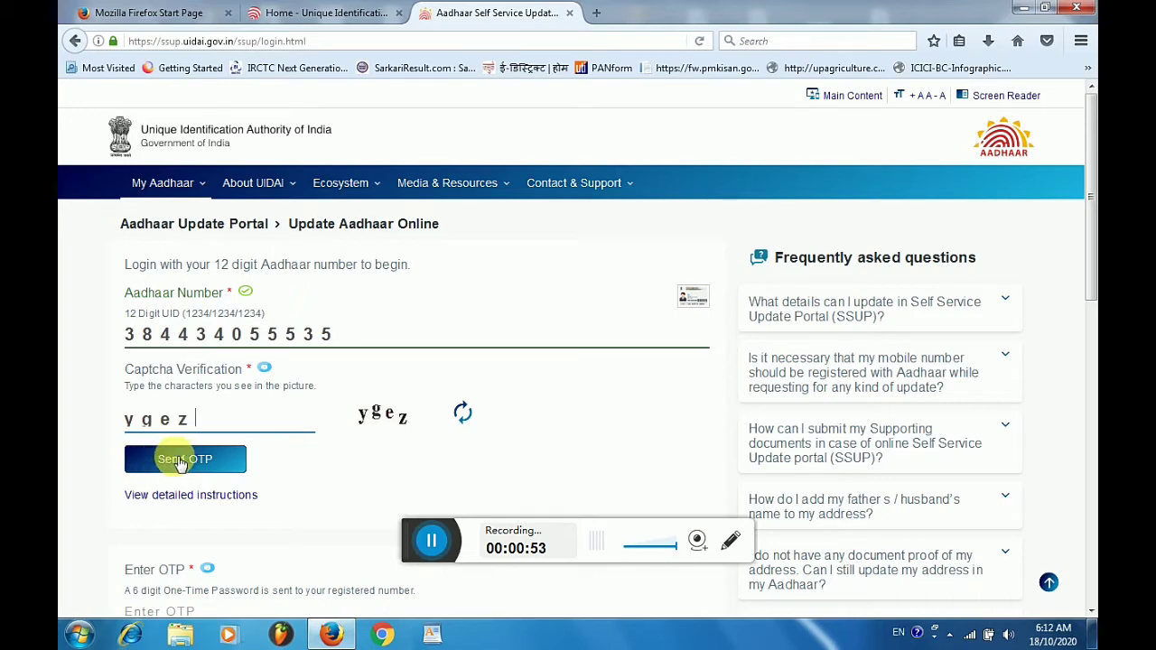
click(181, 460)
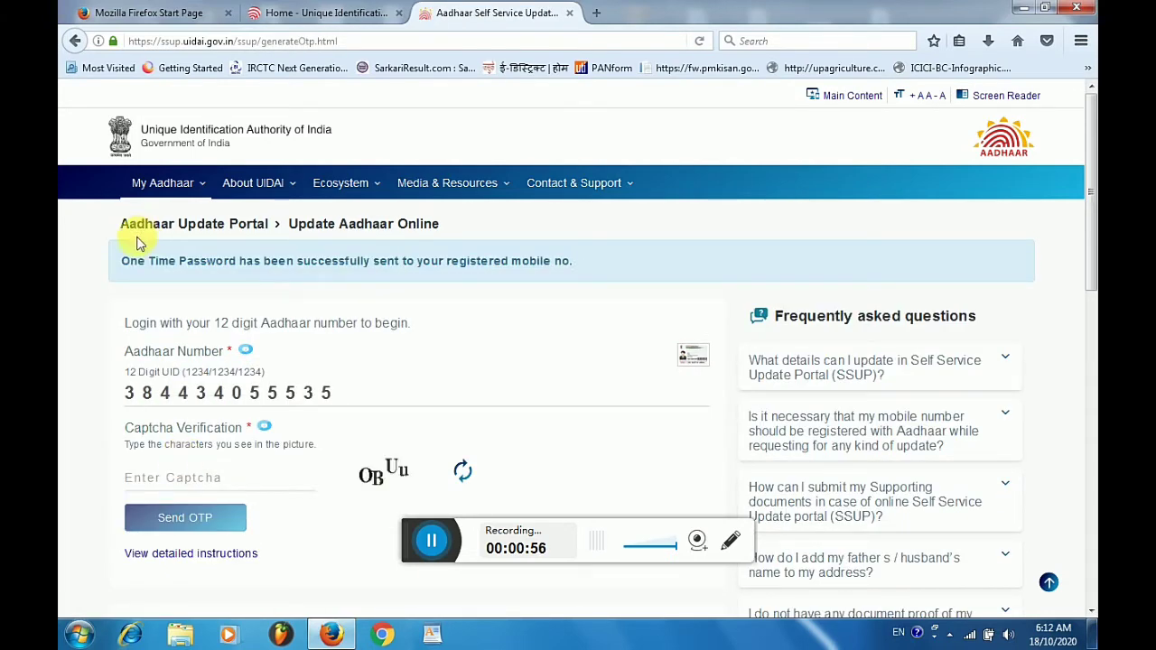
Step: Log in with the received six-digit OTP to reach the Update Demographics Data options
drag(133, 264, 572, 271)
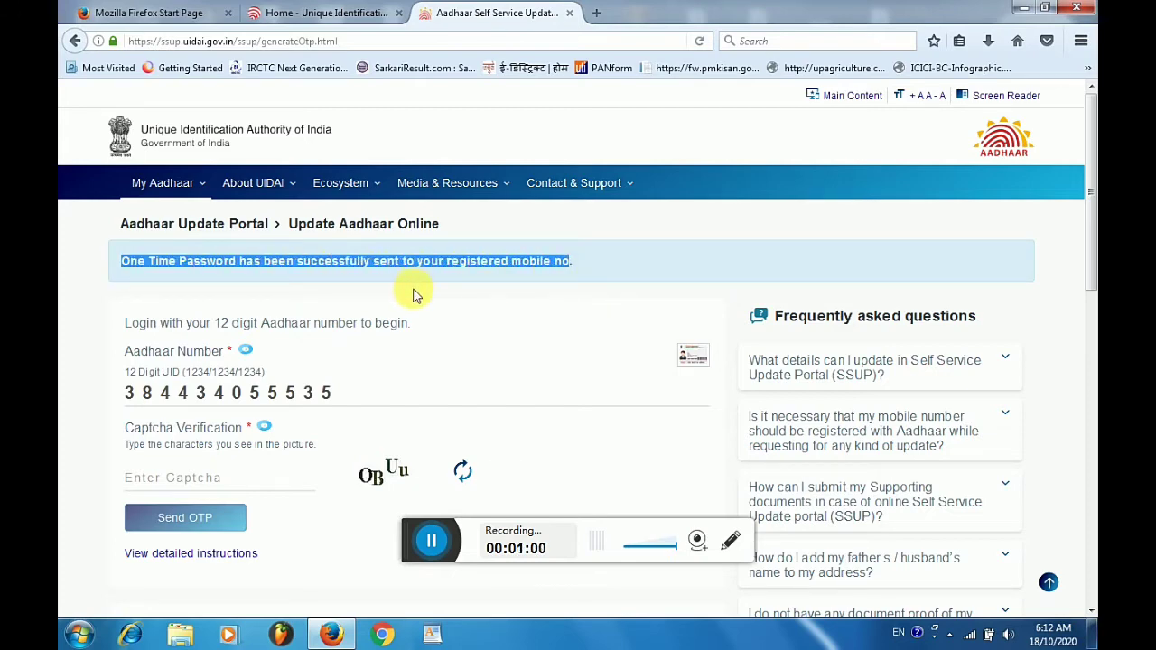
scroll(415, 293, down, 5)
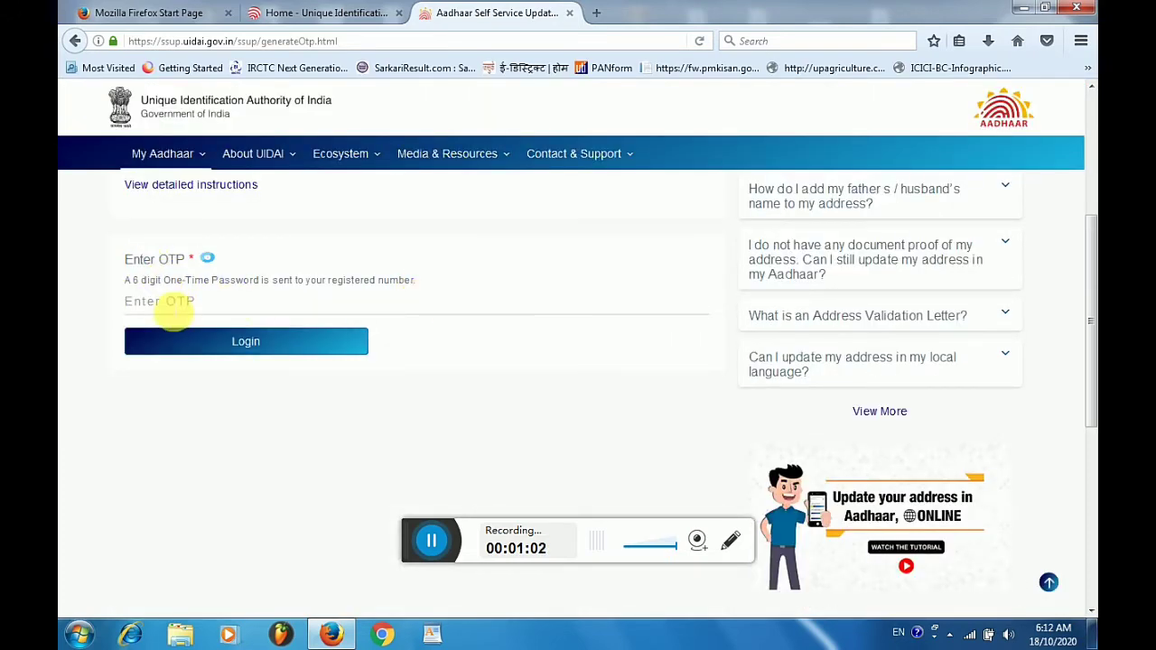
click(169, 309)
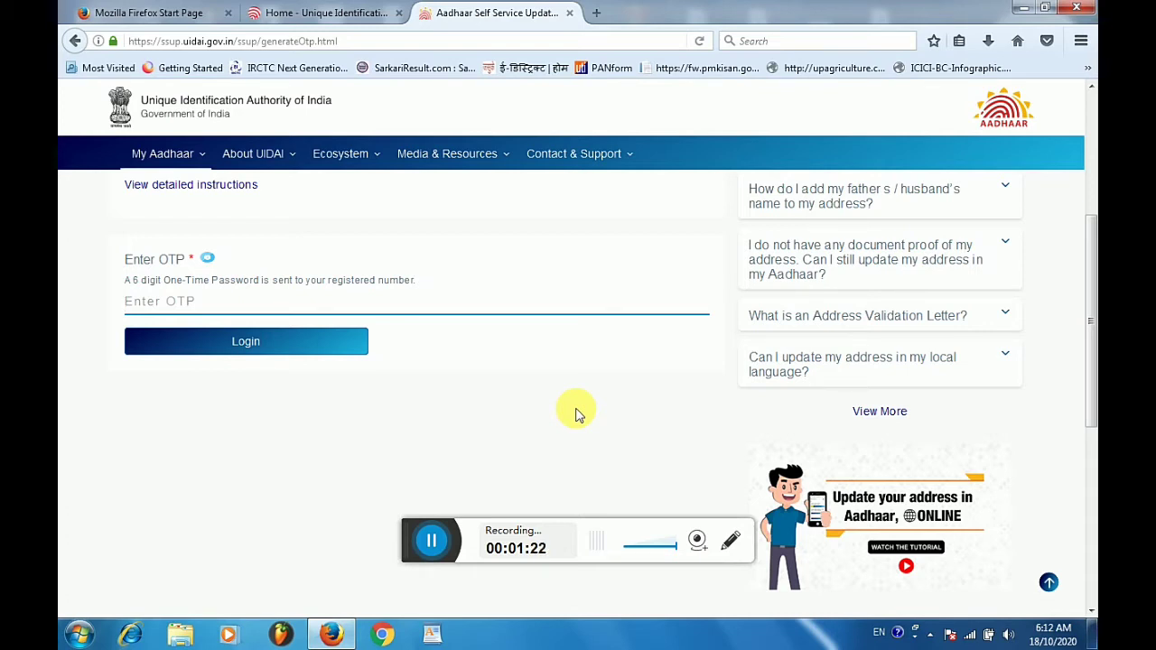
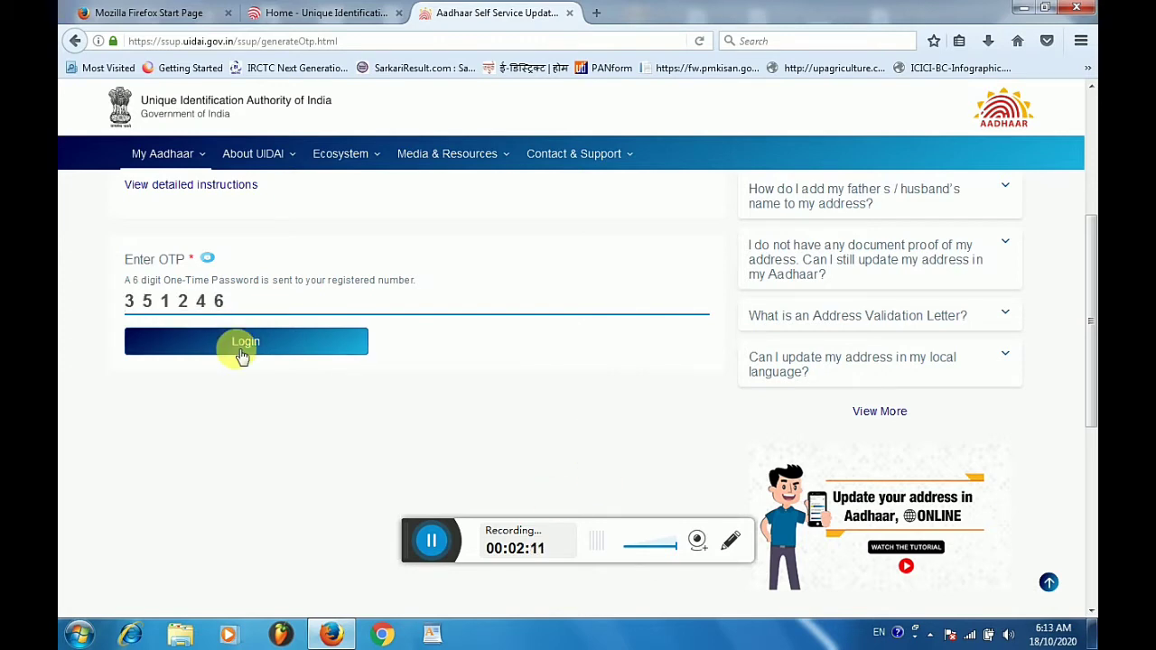
click(241, 355)
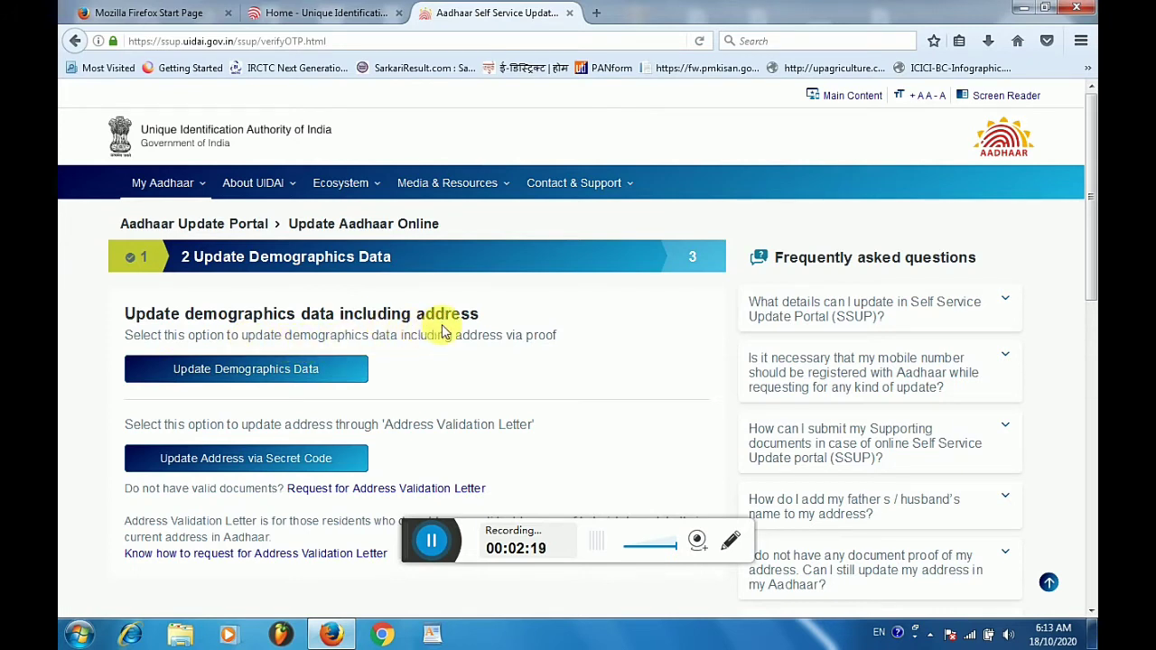
Step: Choose Date of Birth as the only demographic field to update and accept the update notice
click(272, 373)
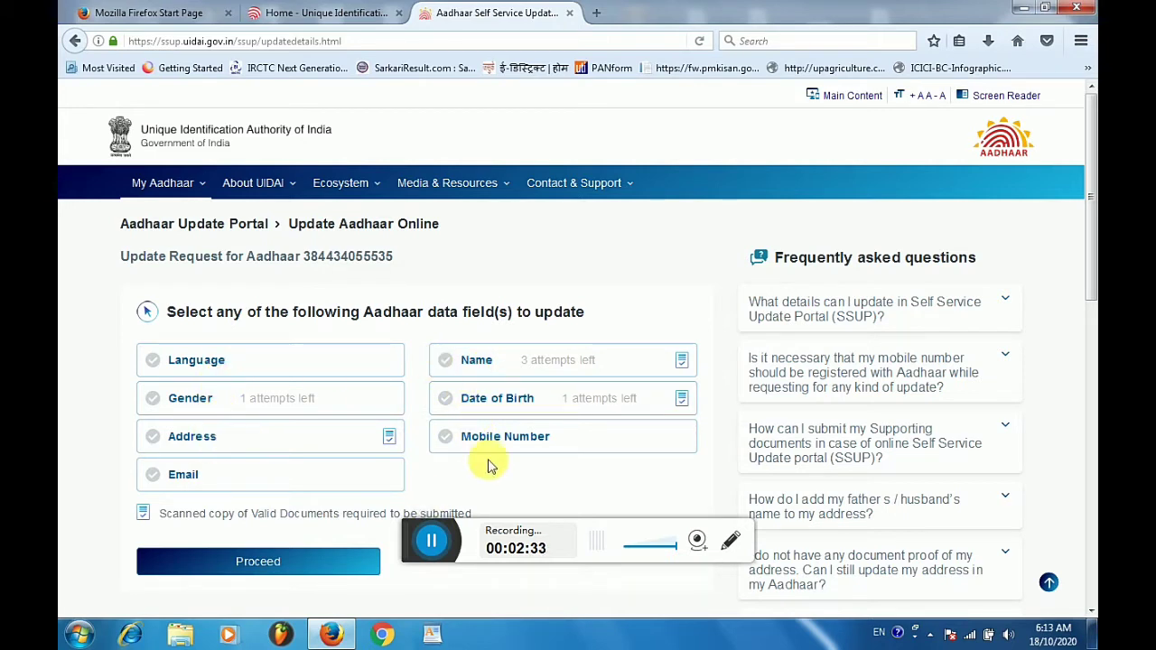
click(491, 363)
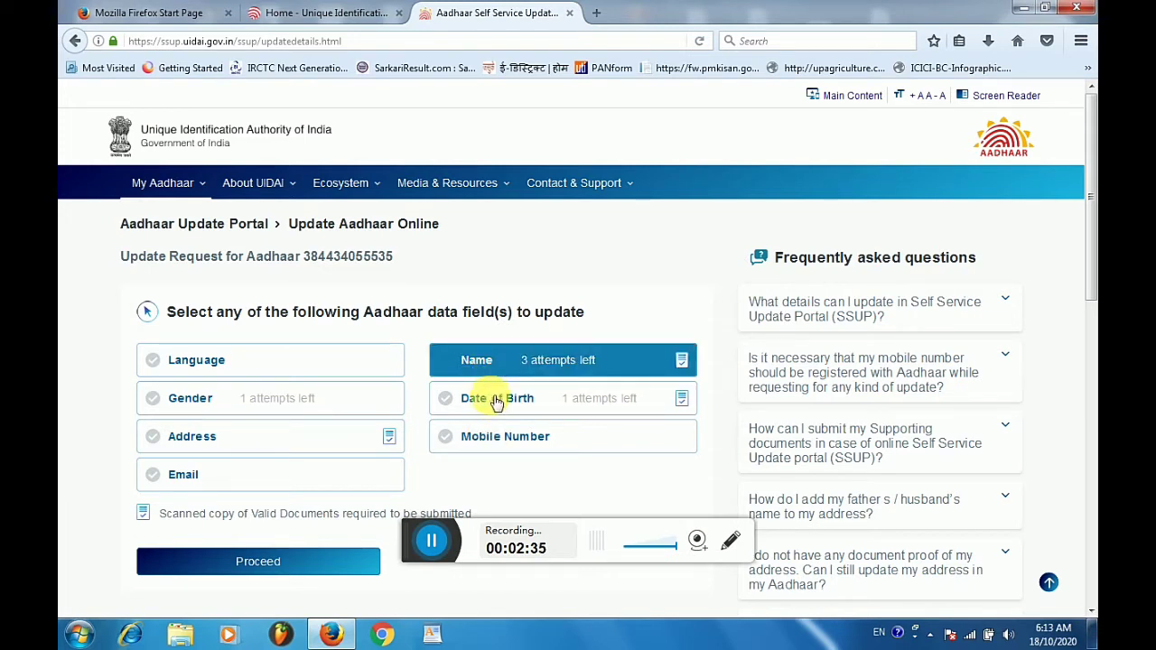
click(496, 401)
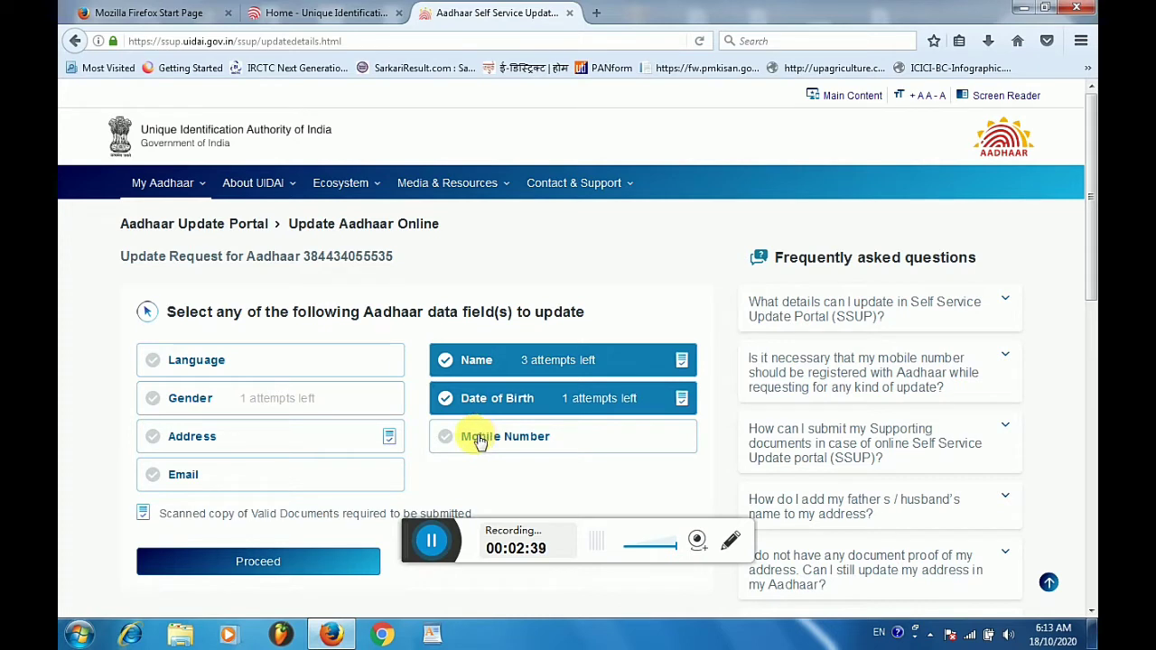
click(530, 362)
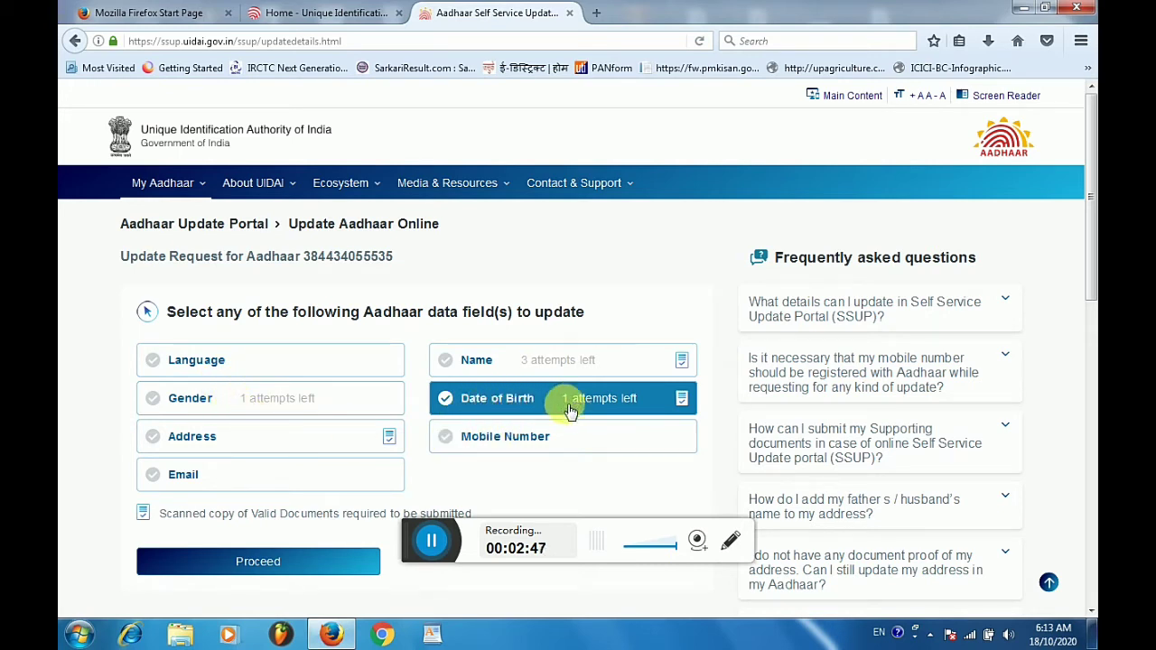
click(261, 563)
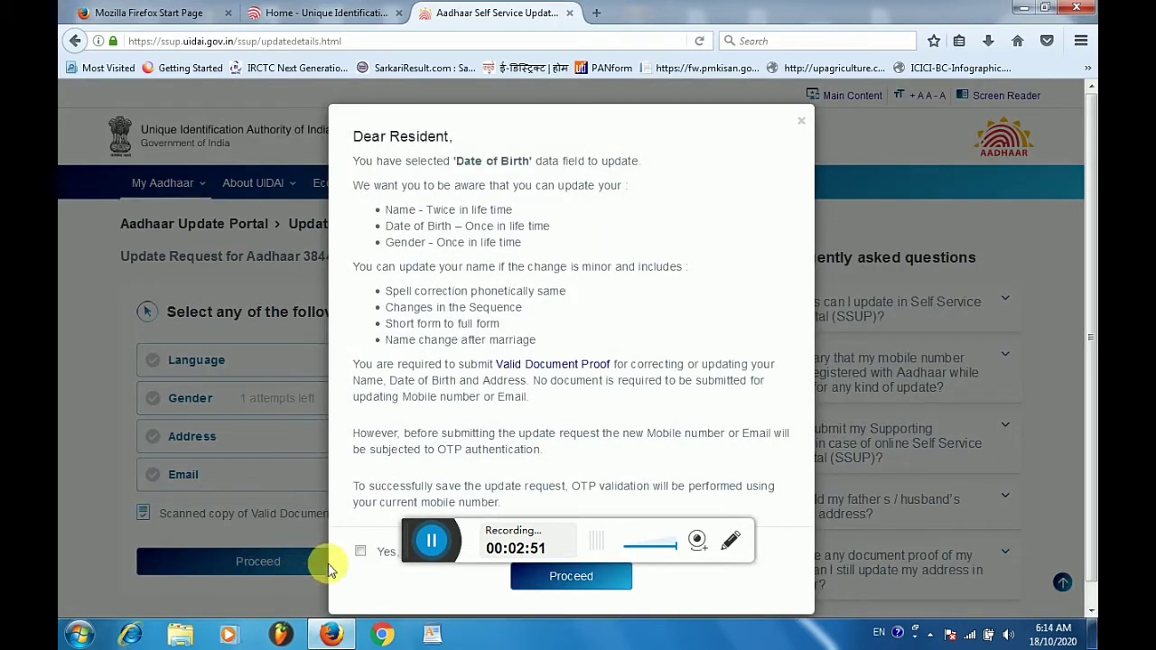
click(360, 551)
click(592, 581)
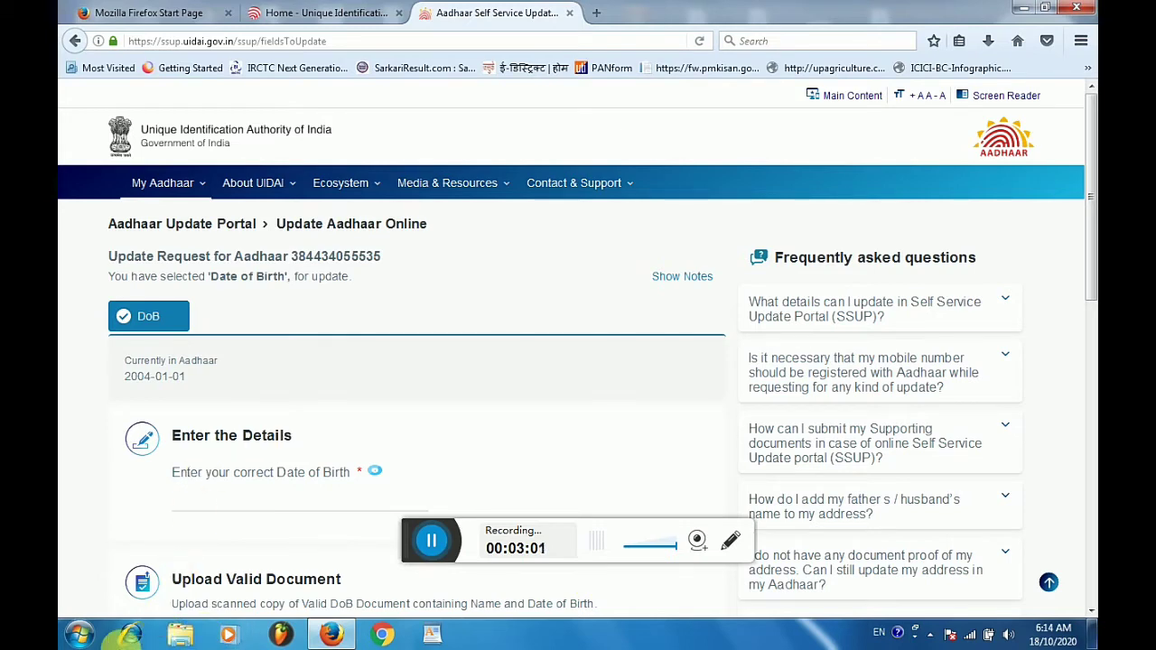
click(184, 638)
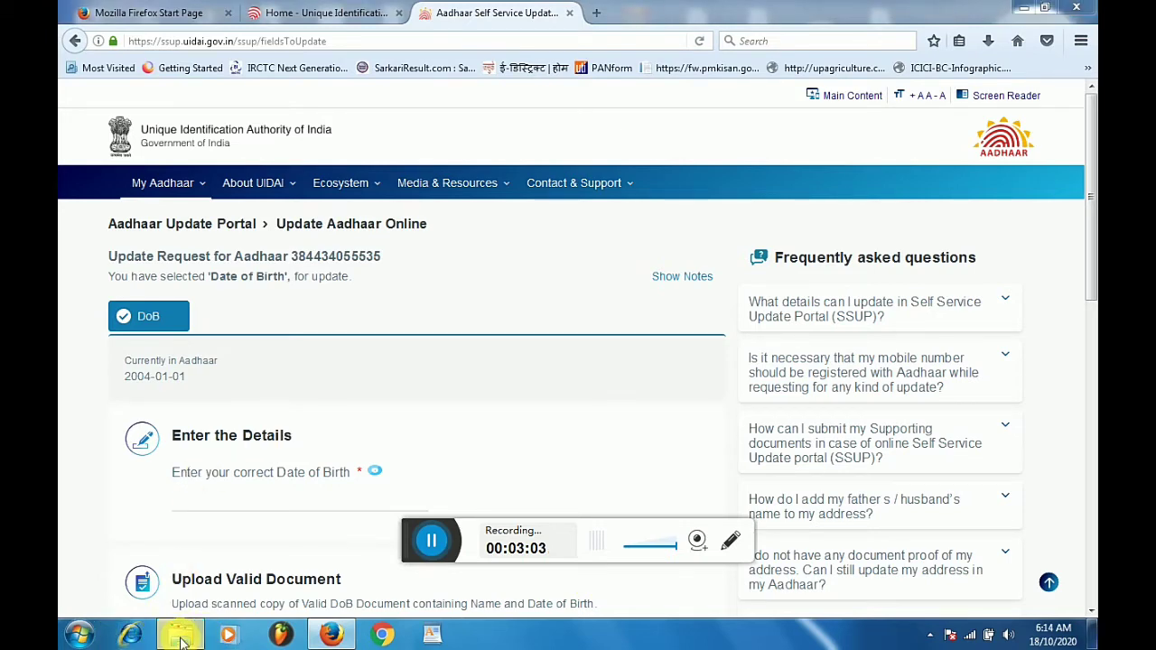
click(291, 180)
double_click(290, 180)
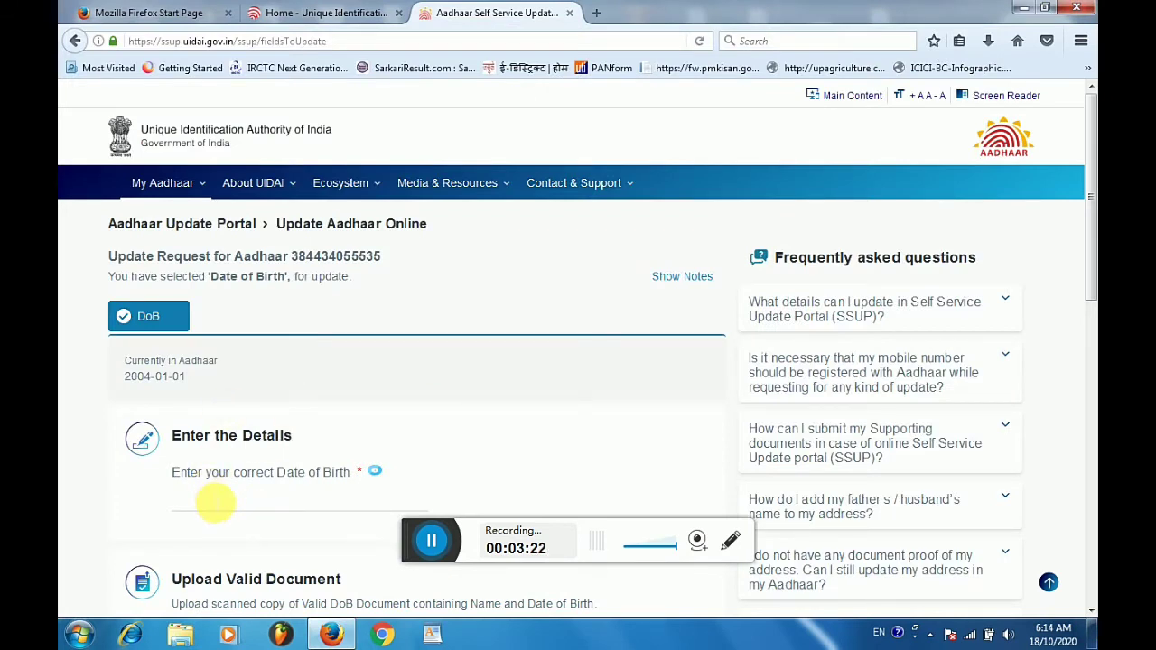
click(223, 504)
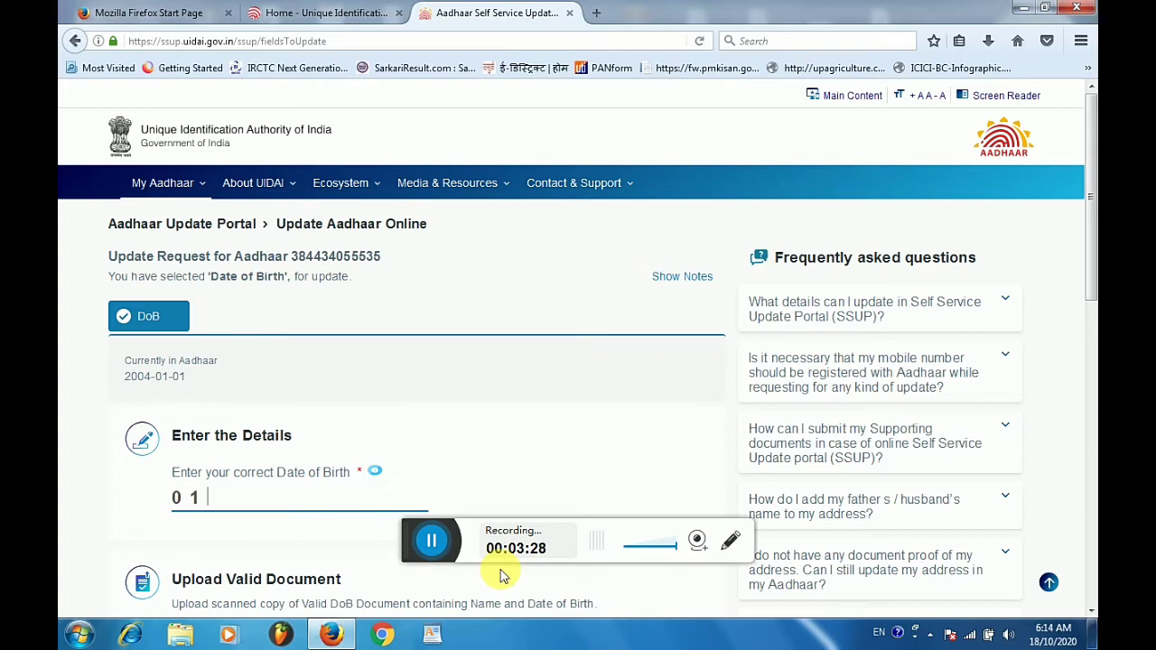
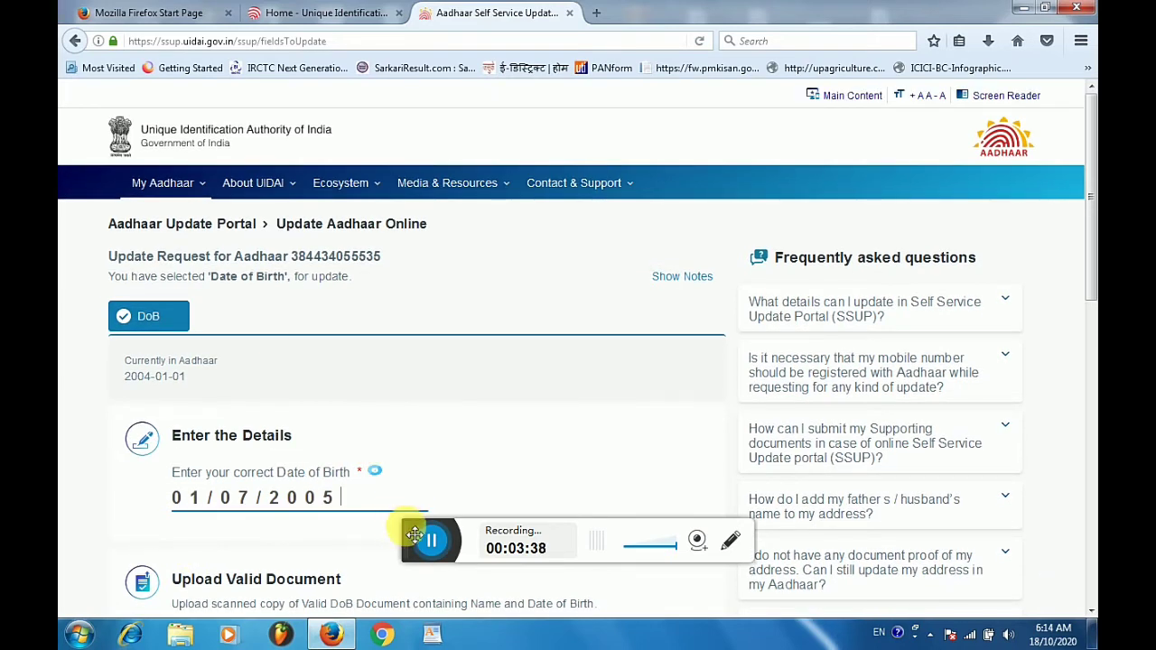
Step: Choose 'Marksheet issued by any Govt. Board or University' as the proof document type
drag(441, 542, 690, 599)
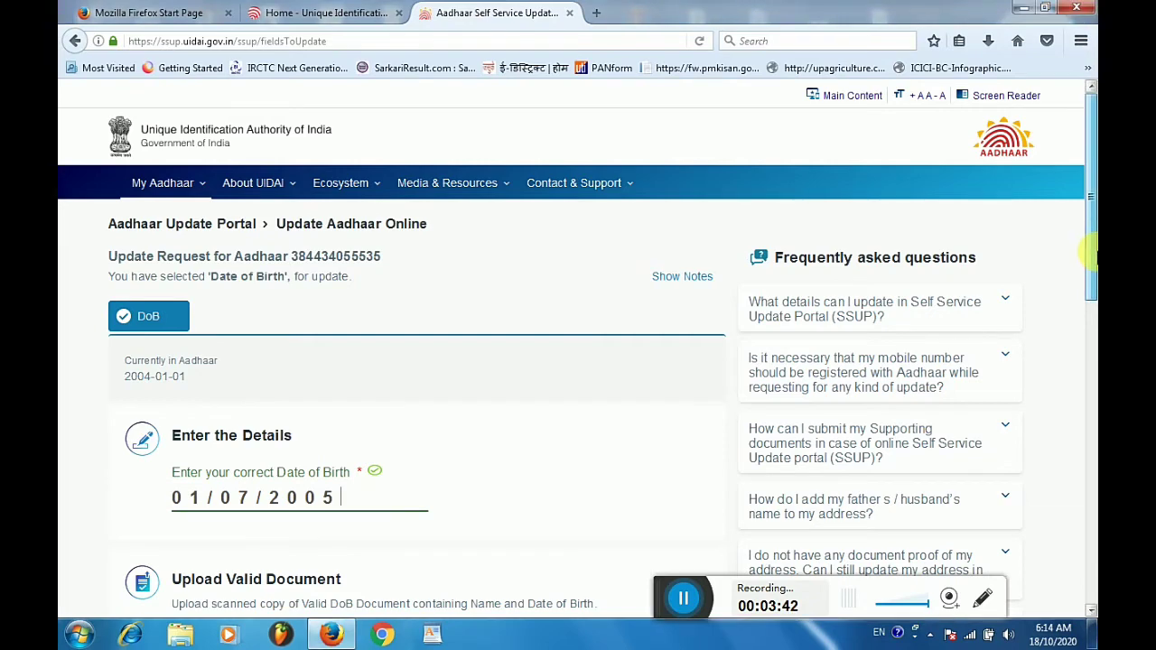
drag(1090, 267, 1090, 355)
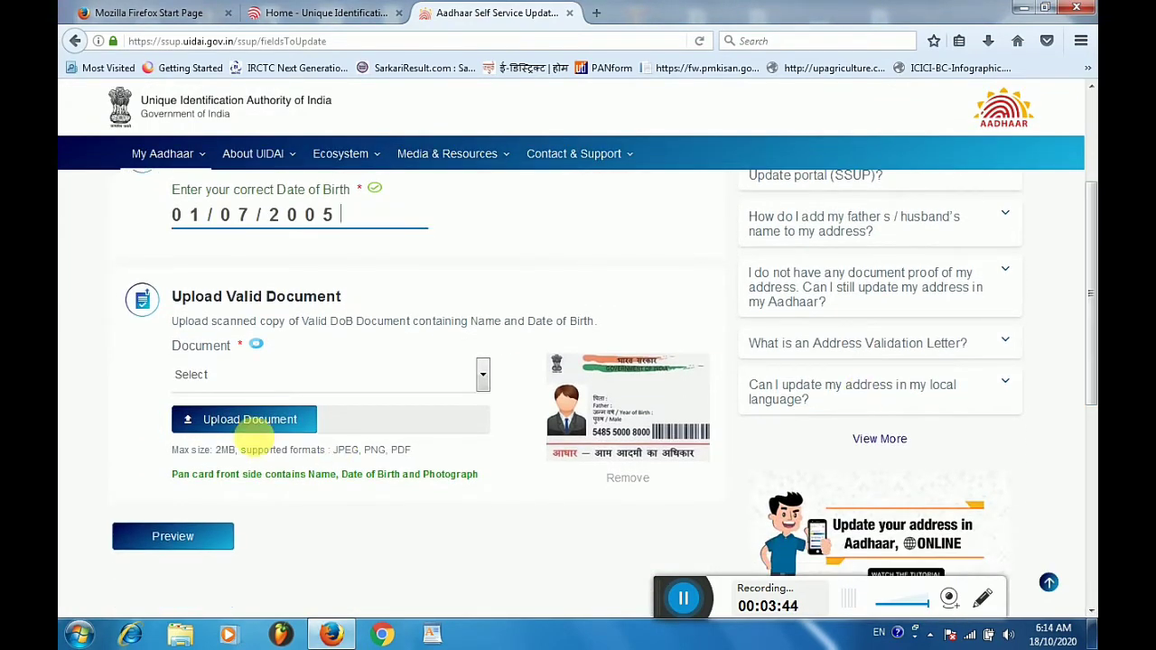
click(226, 375)
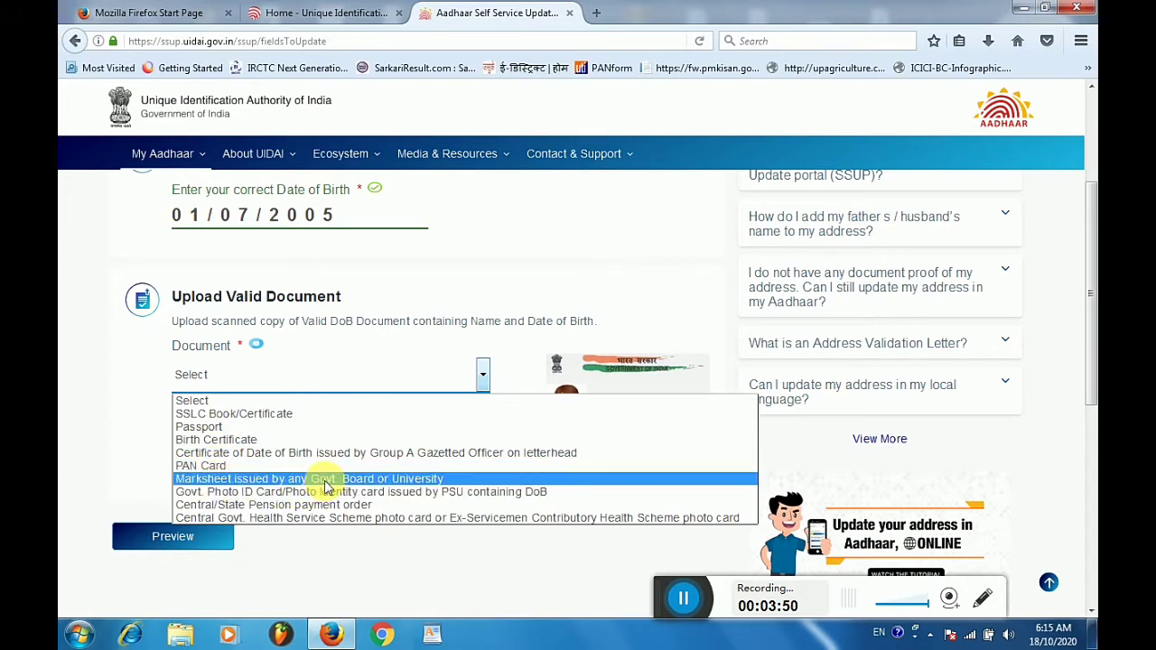
click(327, 479)
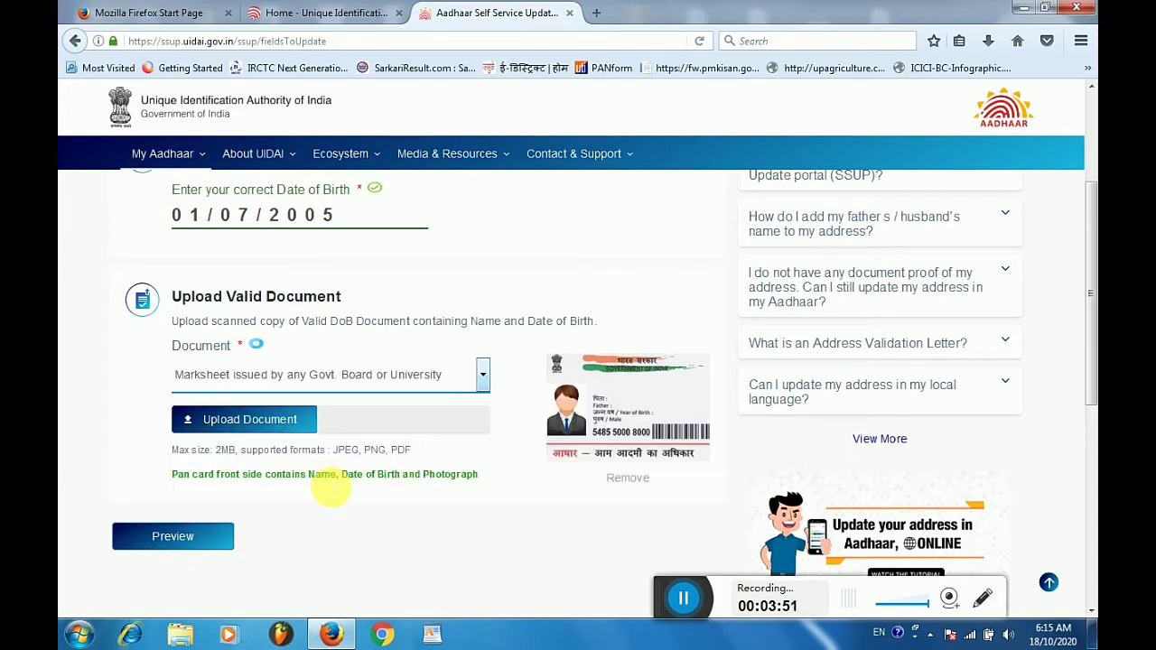
Step: Upload shakuntla0001.jpg from Documents as the marksheet proof and preview the request
click(230, 426)
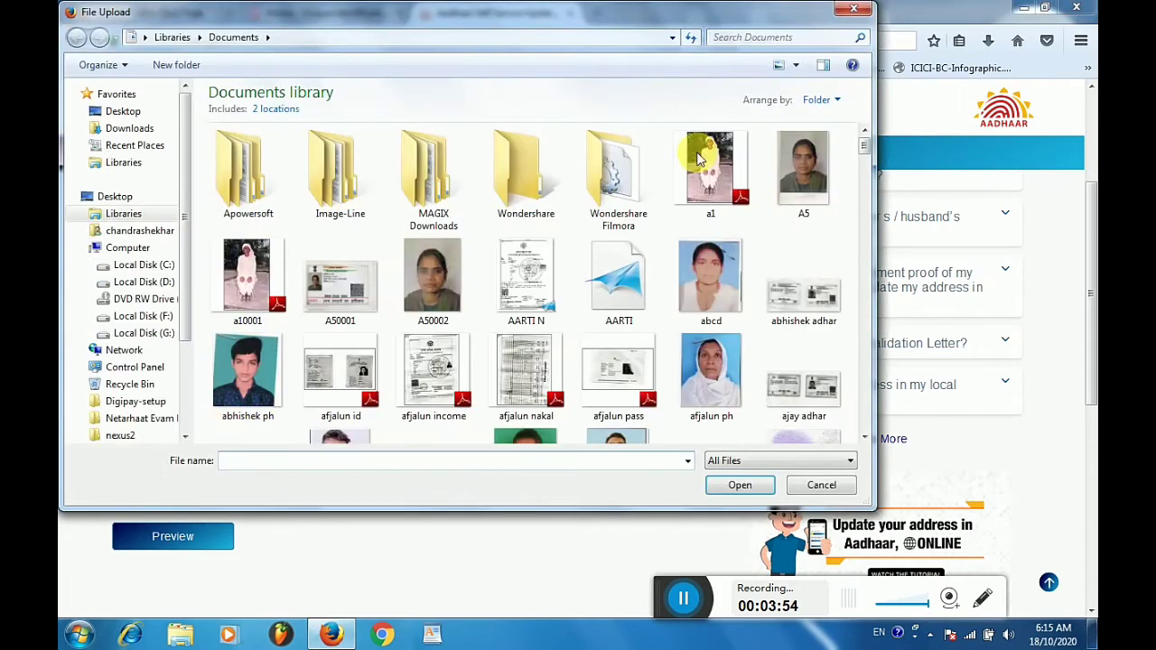
drag(870, 151, 879, 382)
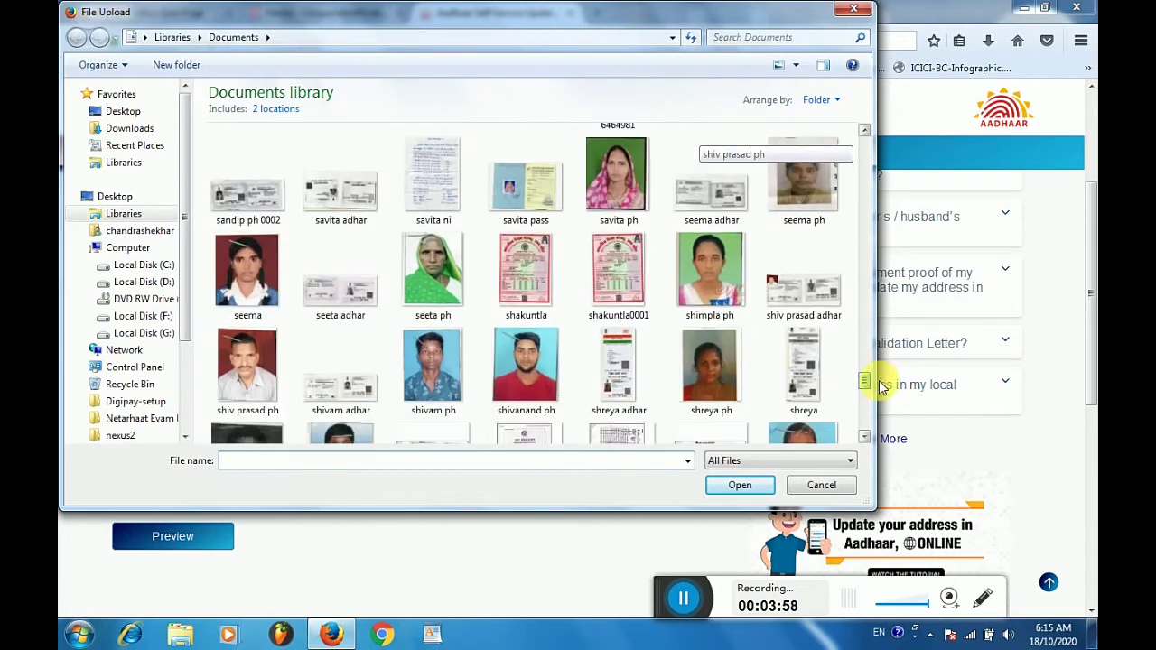
double_click(616, 239)
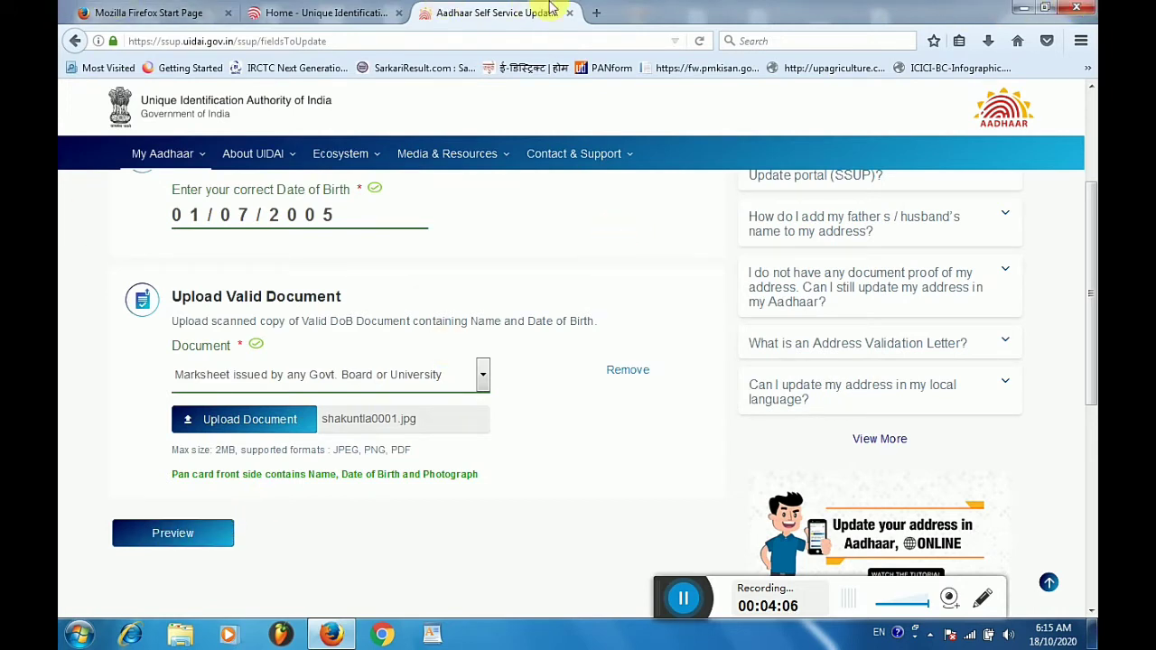
click(154, 535)
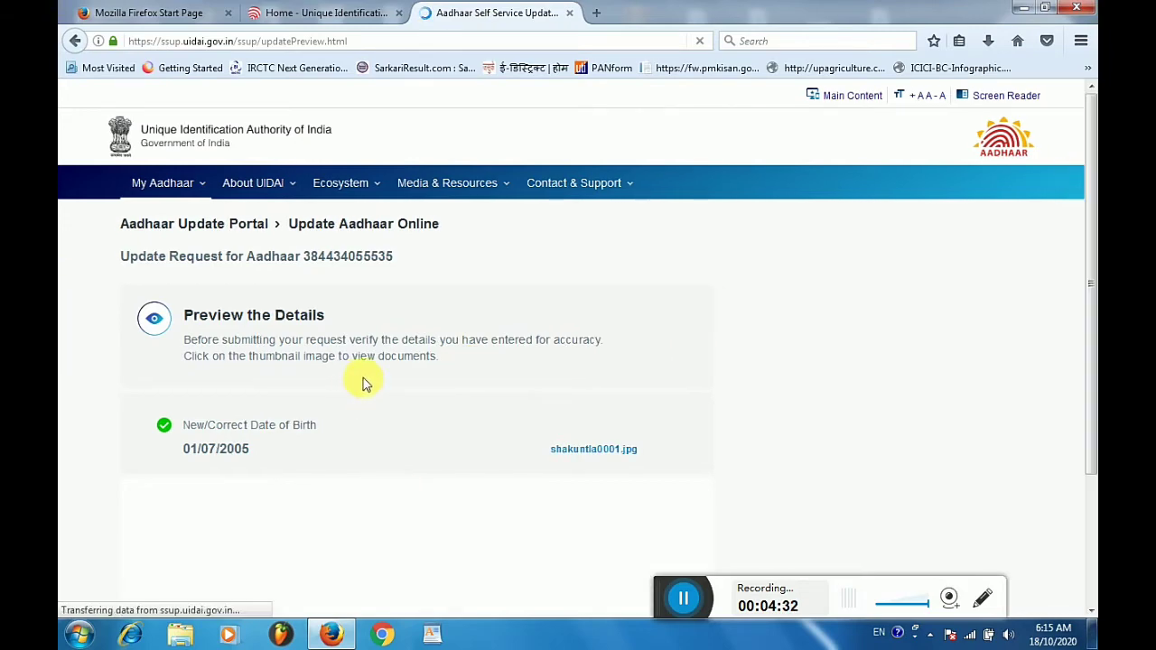
Step: Scroll through the preview of the 01/07/2005 date-of-birth request down to the captcha section
scroll(412, 386, down, 2)
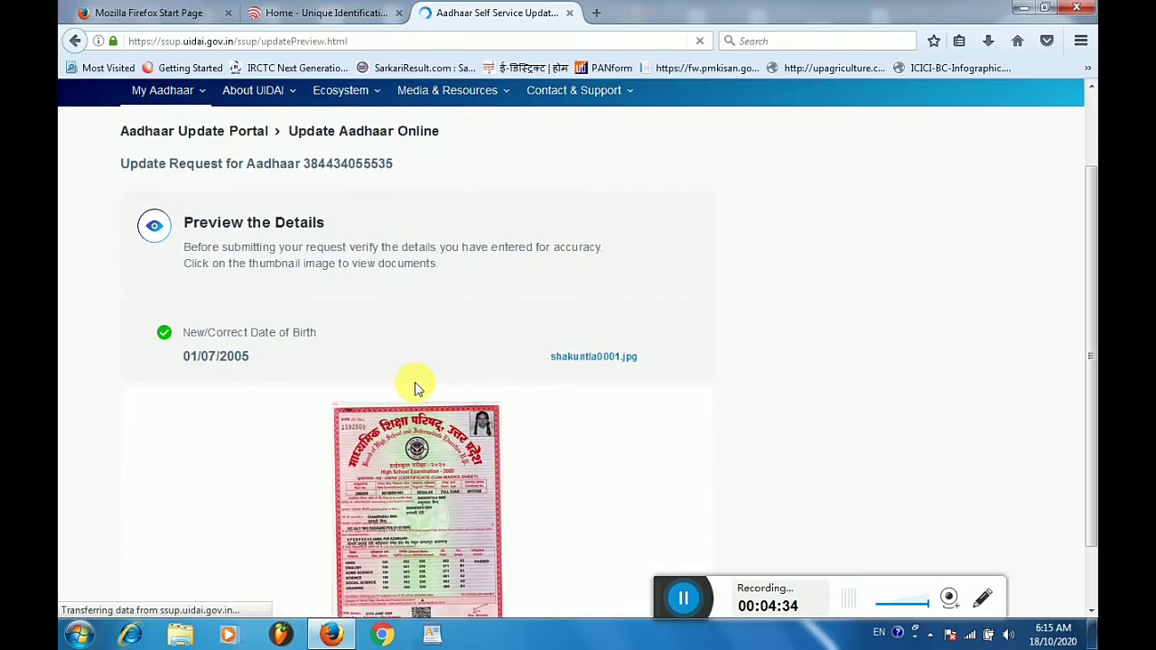
scroll(424, 387, down, 1)
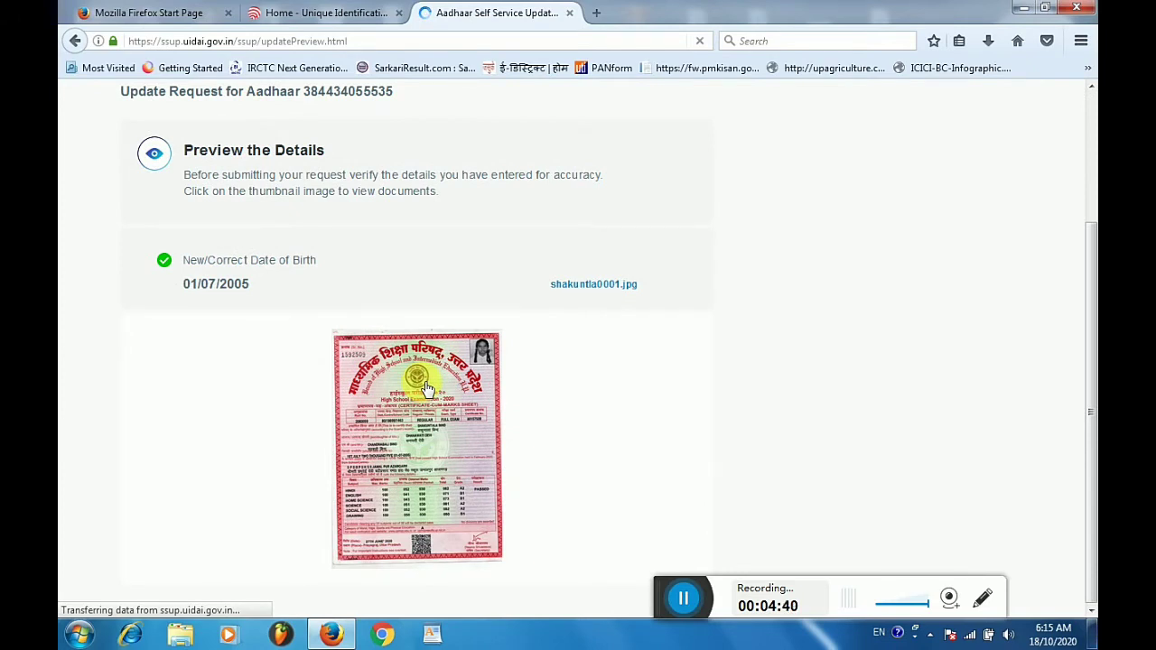
scroll(476, 411, down, 5)
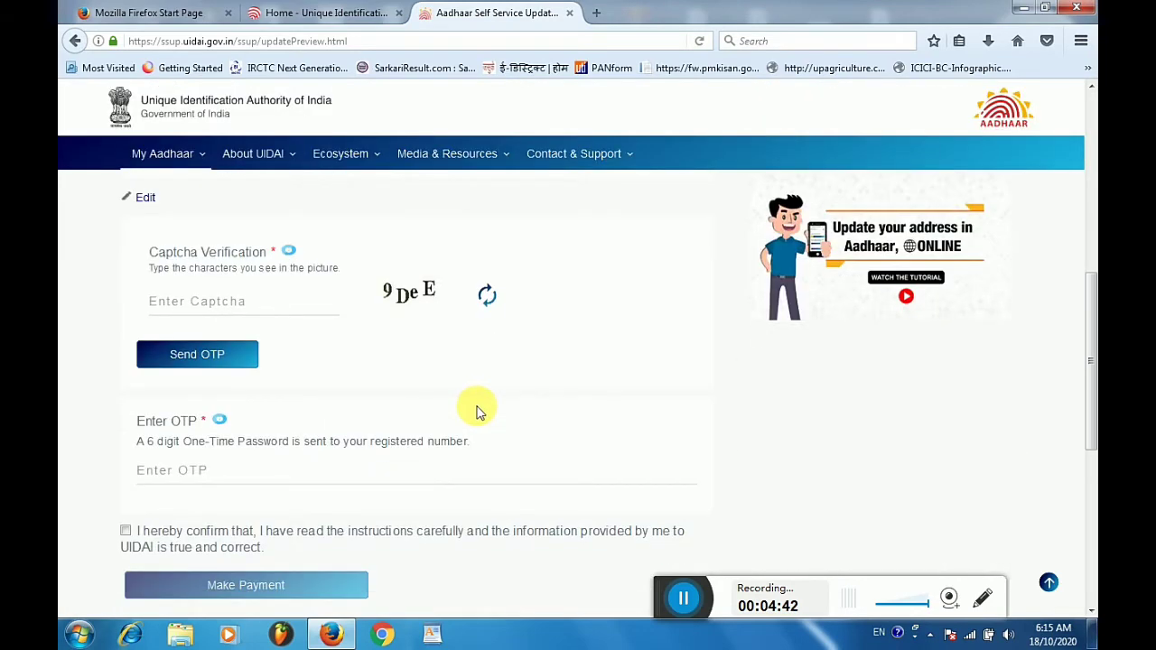
scroll(361, 375, up, 2)
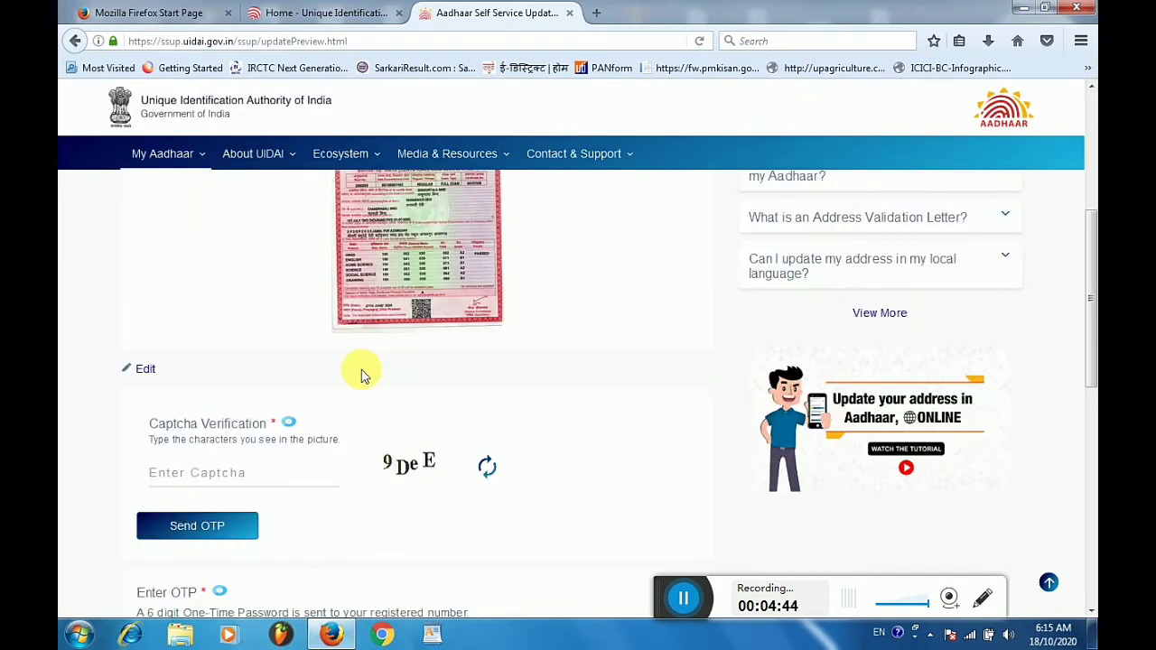
scroll(366, 372, up, 1)
scroll(374, 364, down, 2)
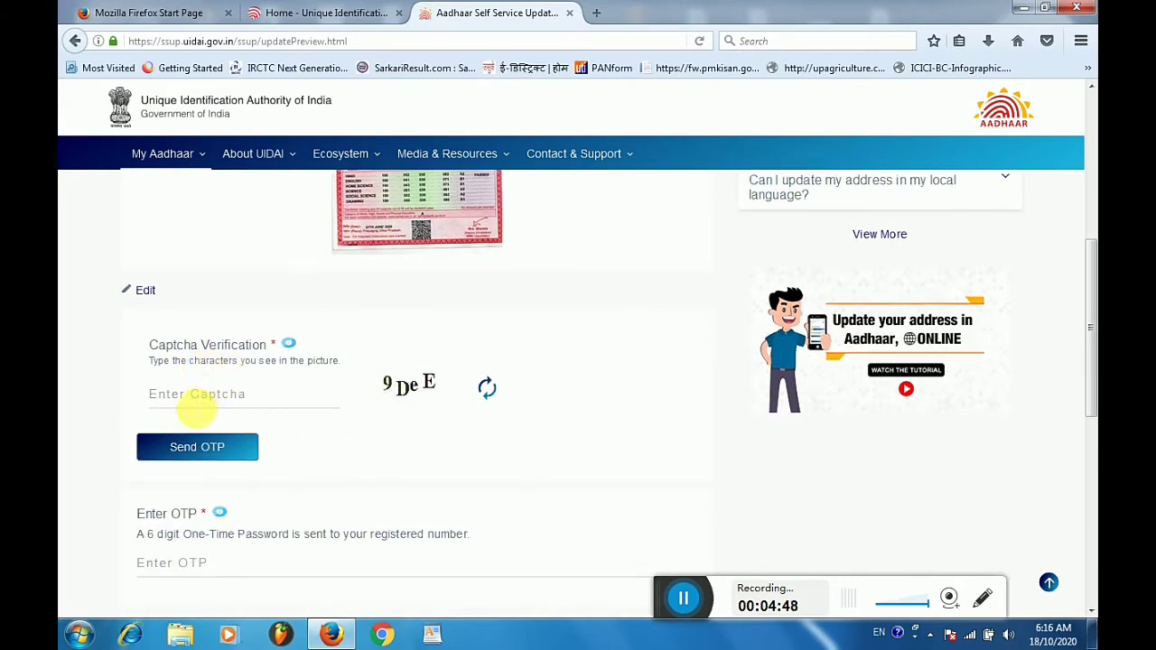
Step: Fill in the preview page captcha and have an OTP sent to the registered mobile
click(196, 408)
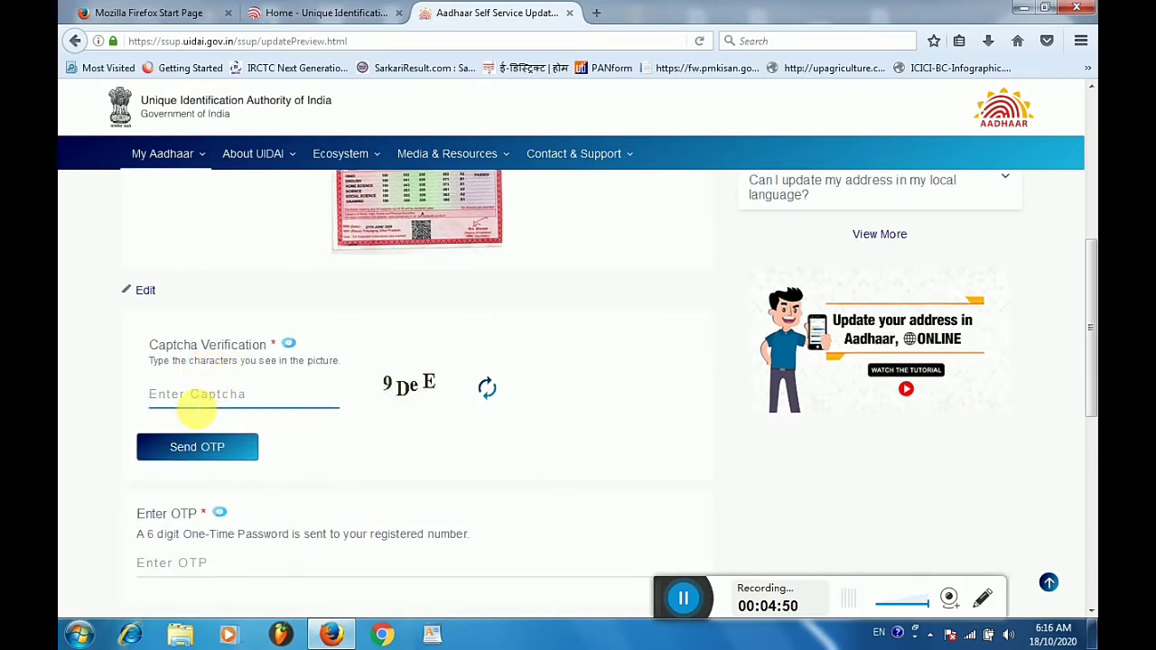
text(9DeE)
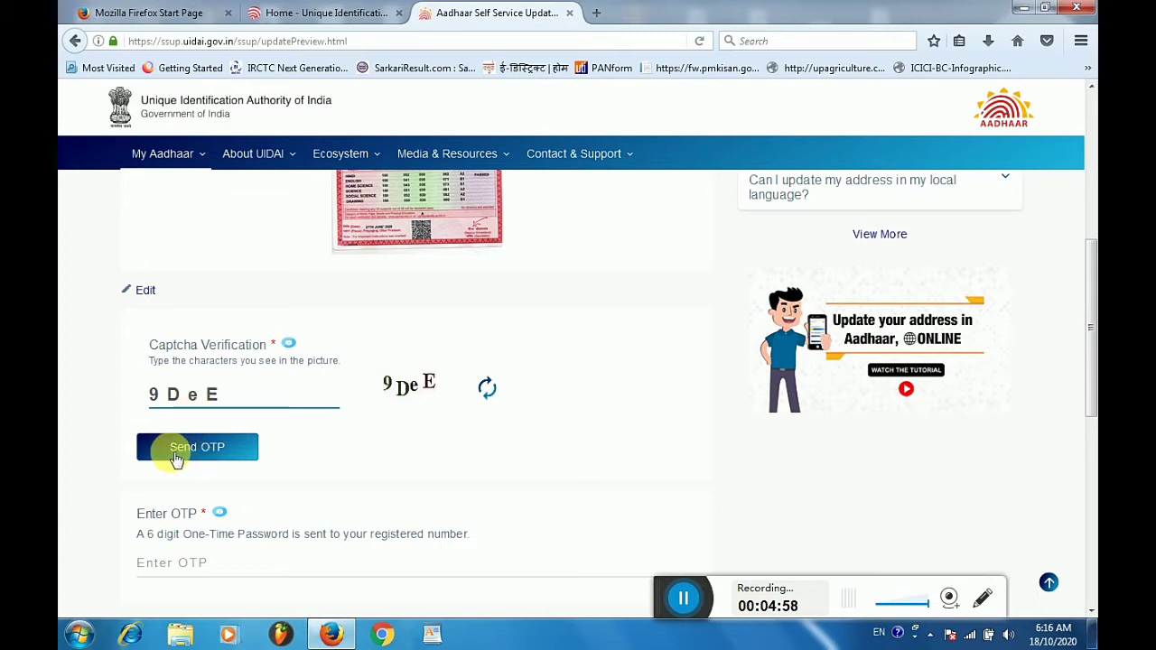
click(191, 456)
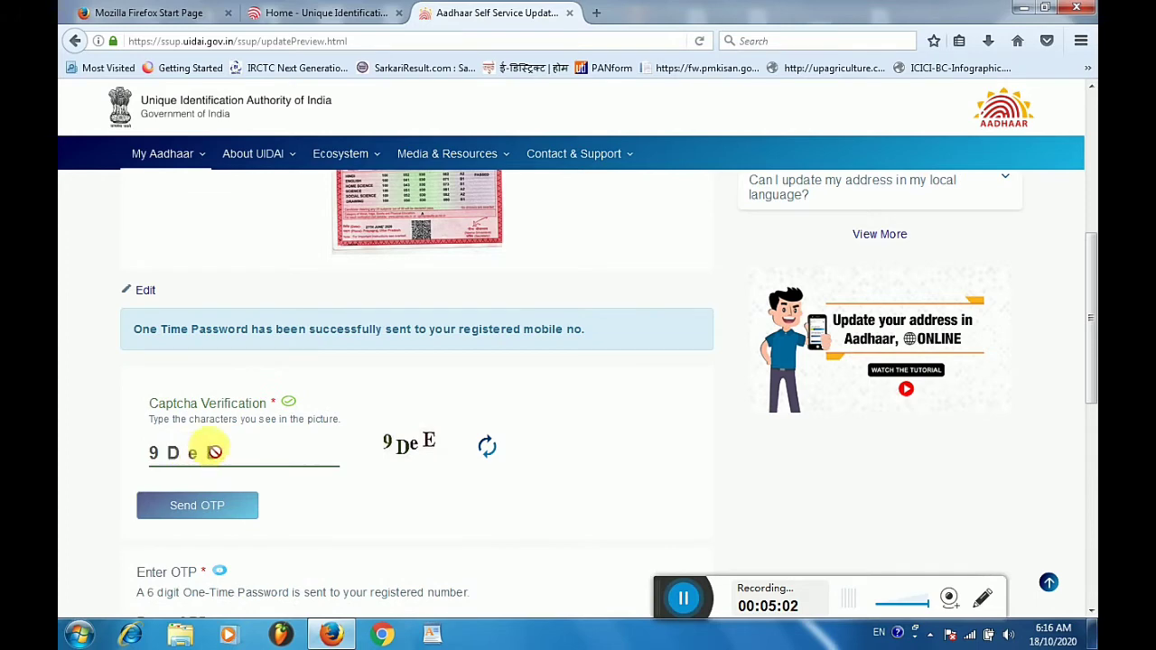
scroll(249, 424, down, 1)
scroll(248, 425, down, 3)
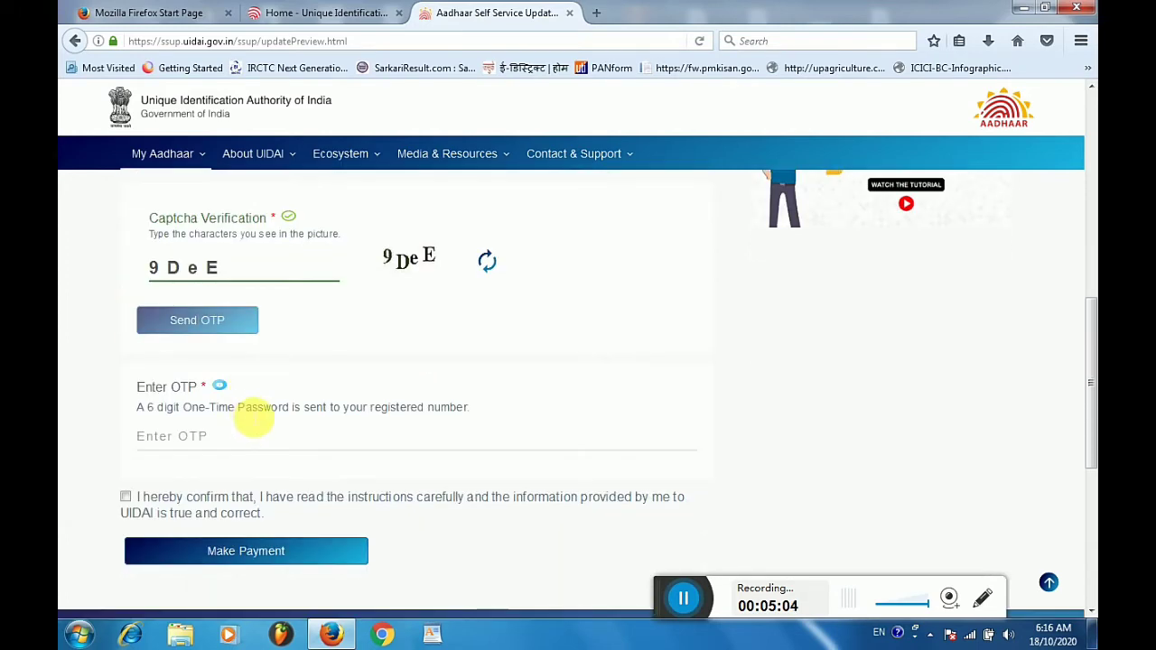
scroll(226, 439, up, 2)
scroll(226, 442, up, 10)
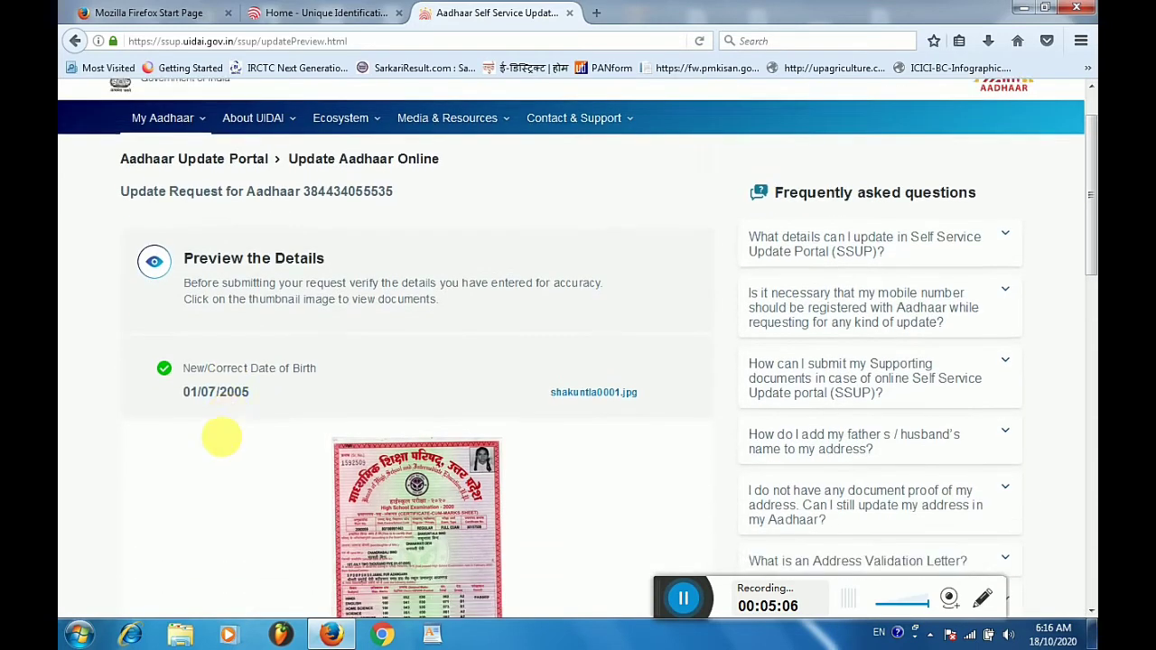
scroll(221, 440, down, 5)
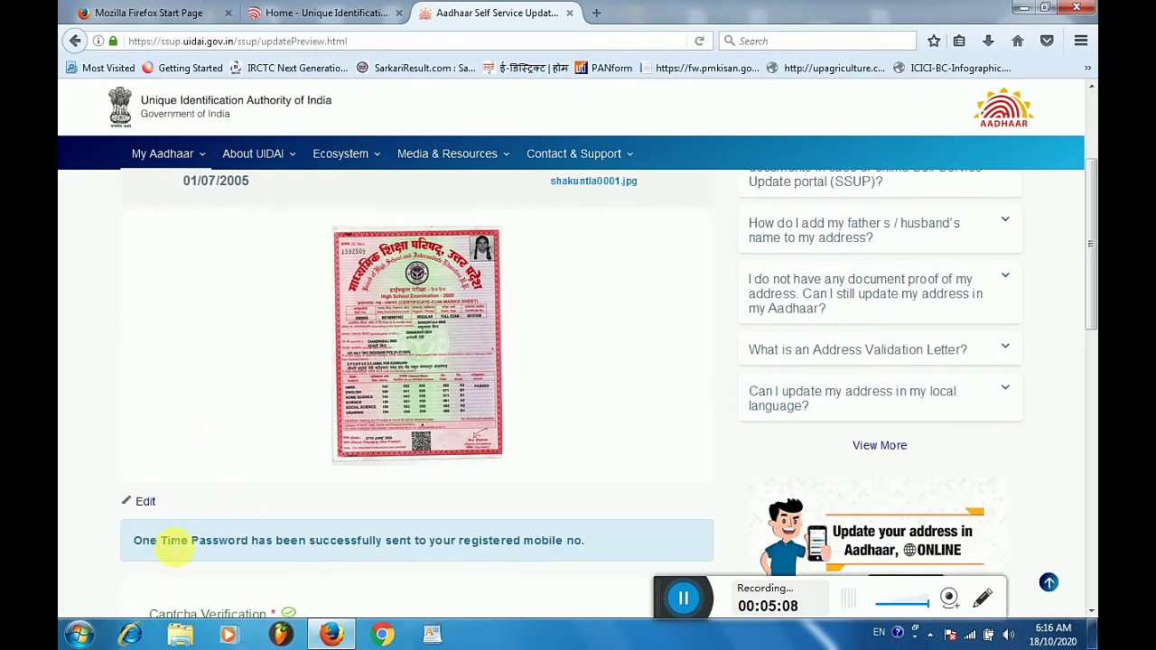
scroll(318, 486, down, 4)
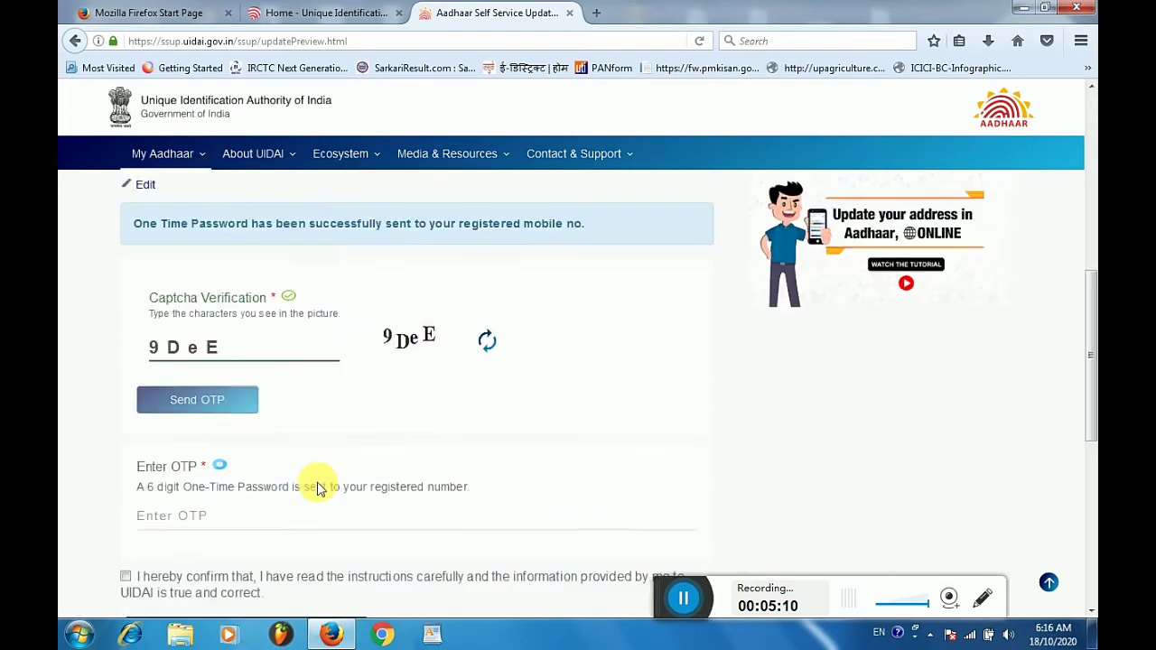
click(155, 463)
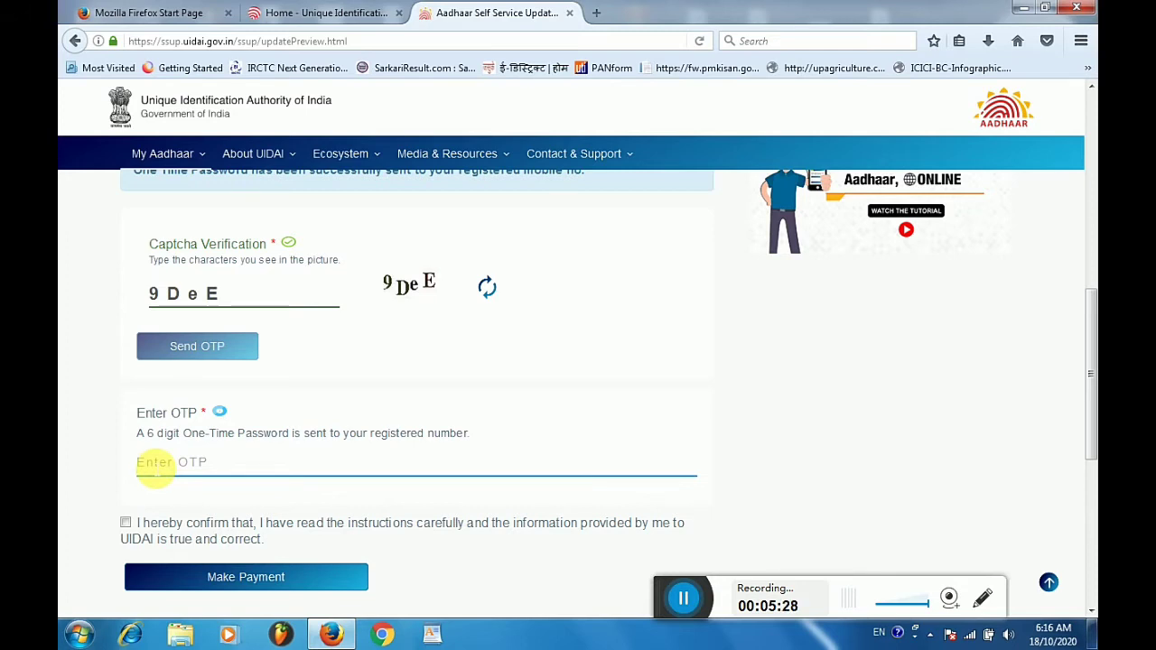
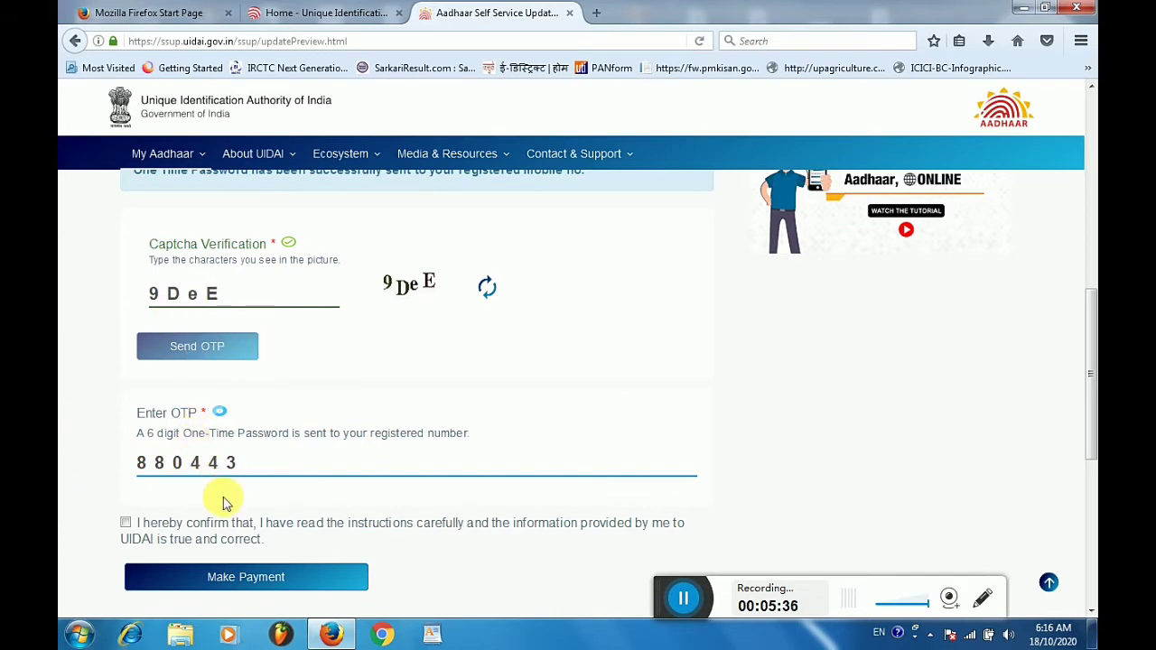
Step: Enter the six-digit OTP and tick the declaration that the information is true and correct
scroll(225, 504, down, 2)
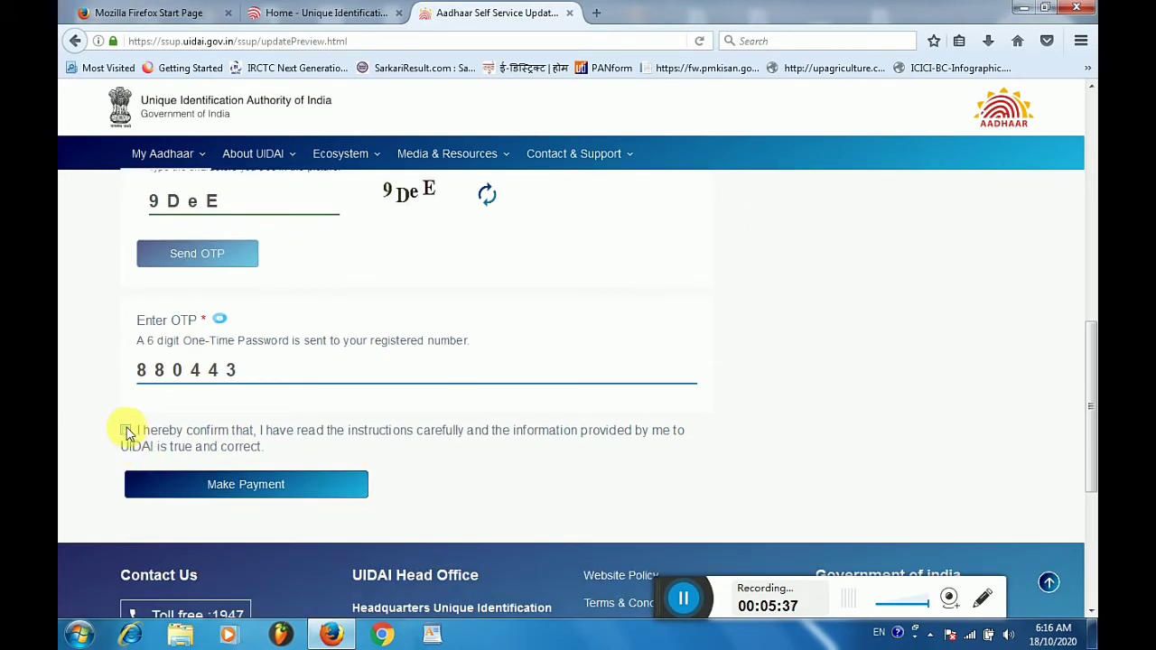
click(125, 431)
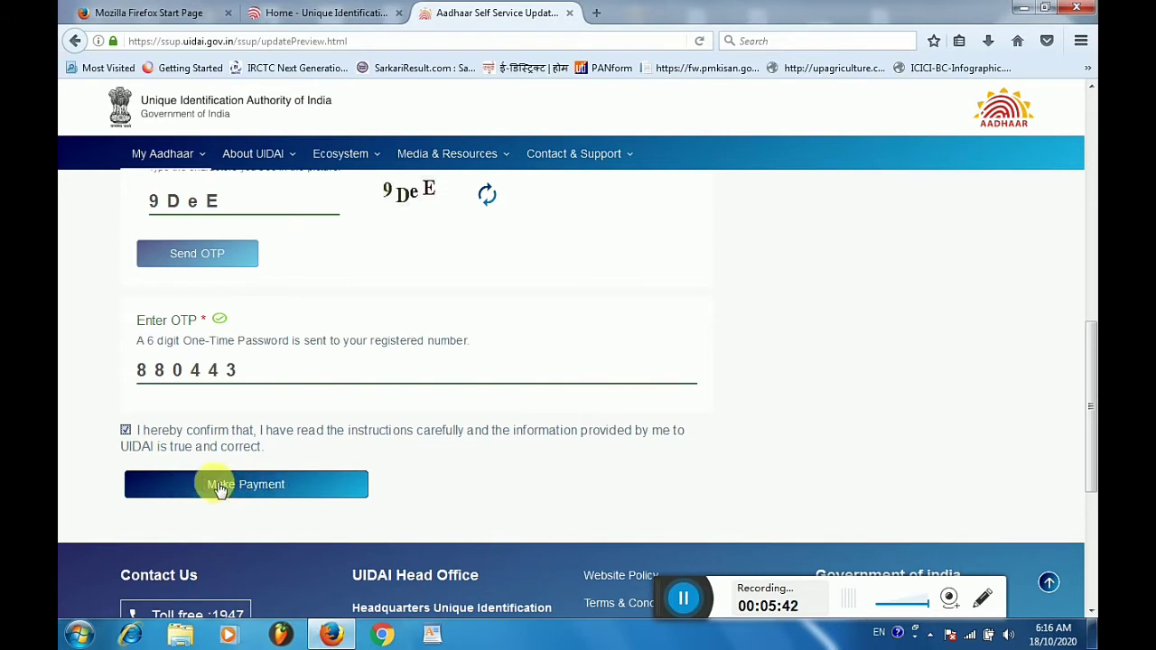
Step: Proceed to payment, which fails with a technical-issue error on the login page
click(259, 486)
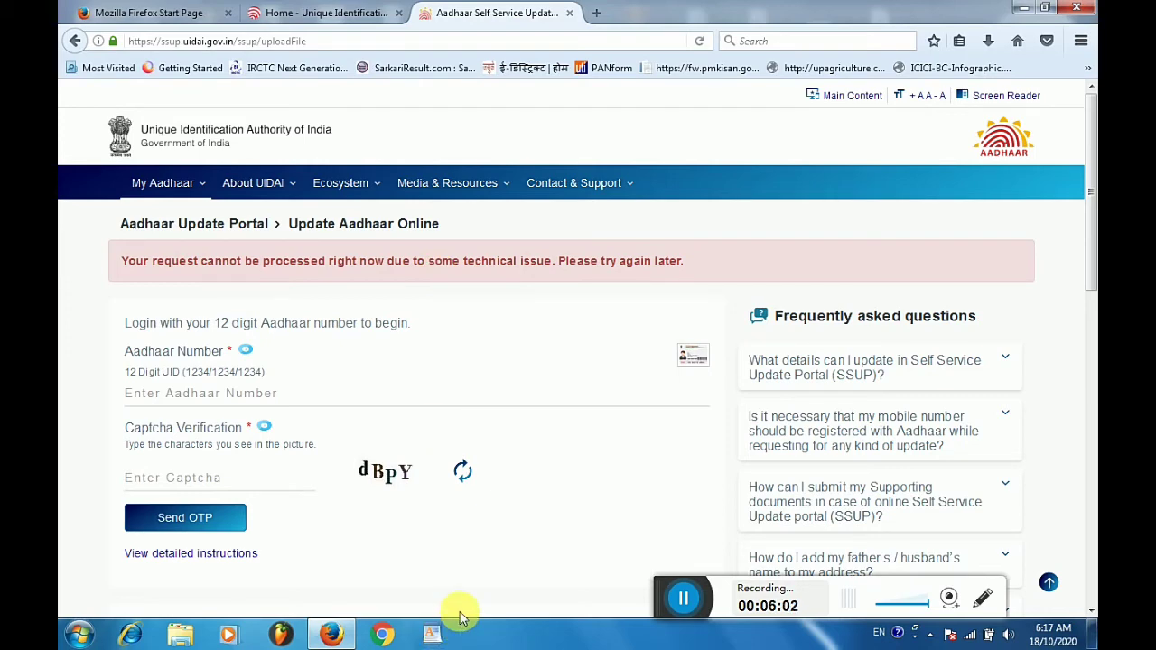
click(683, 598)
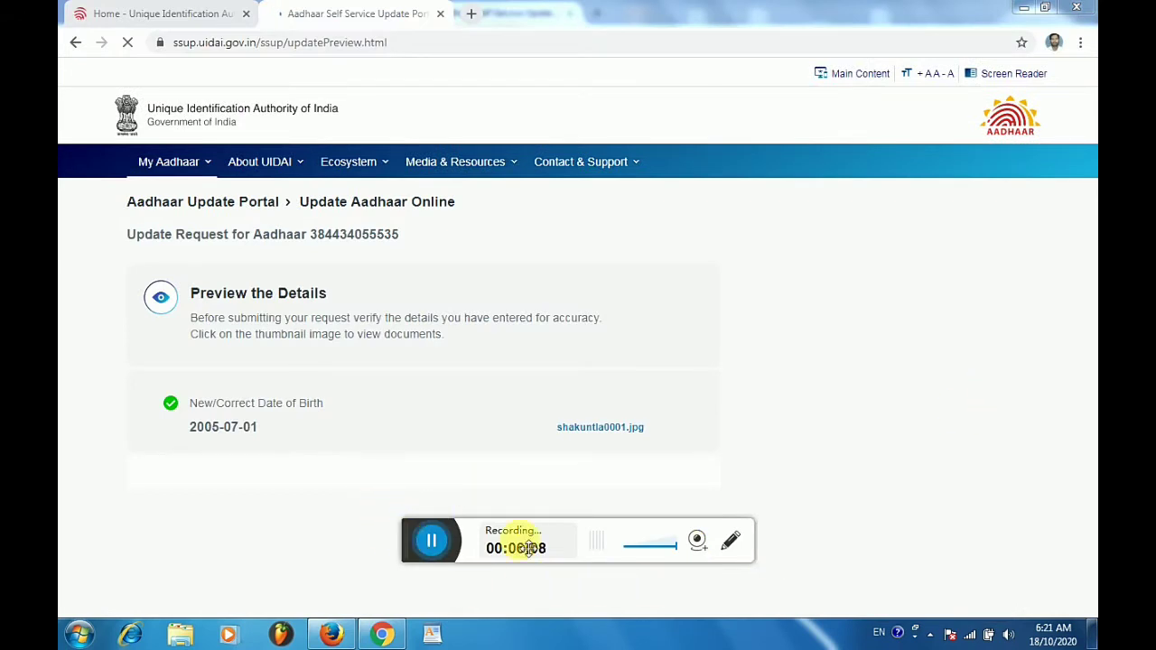
drag(529, 551, 831, 558)
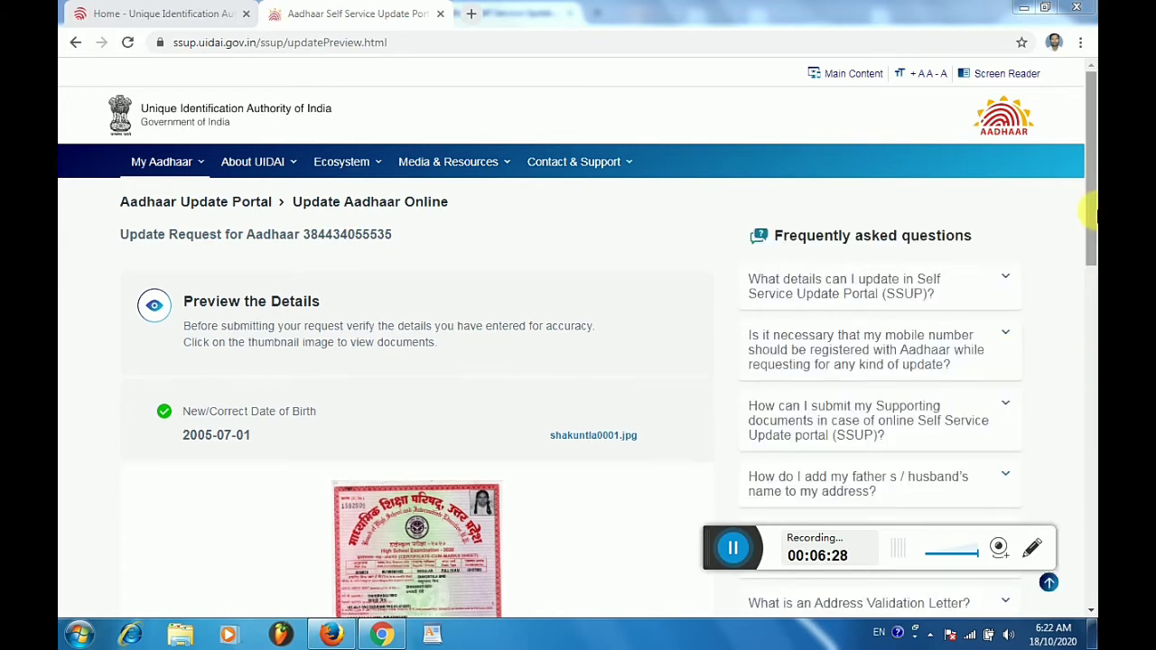
Step: Enter the new captcha and the six-digit OTP, tick 'I hereby confirm', and submit for payment
drag(1092, 222, 1092, 352)
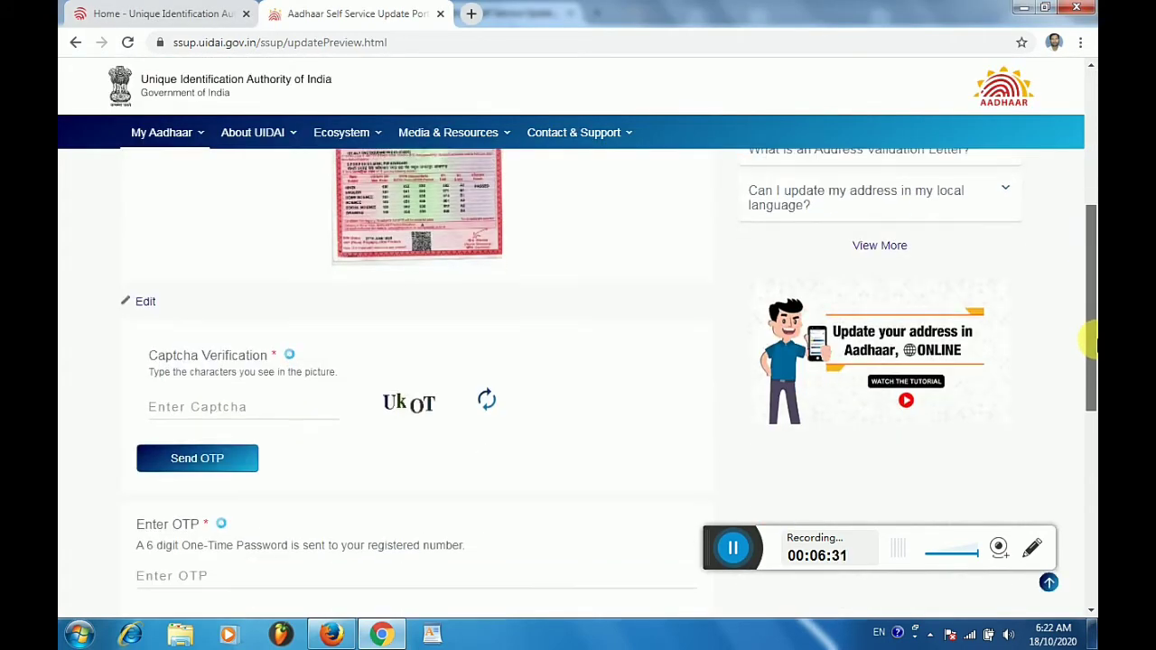
click(211, 414)
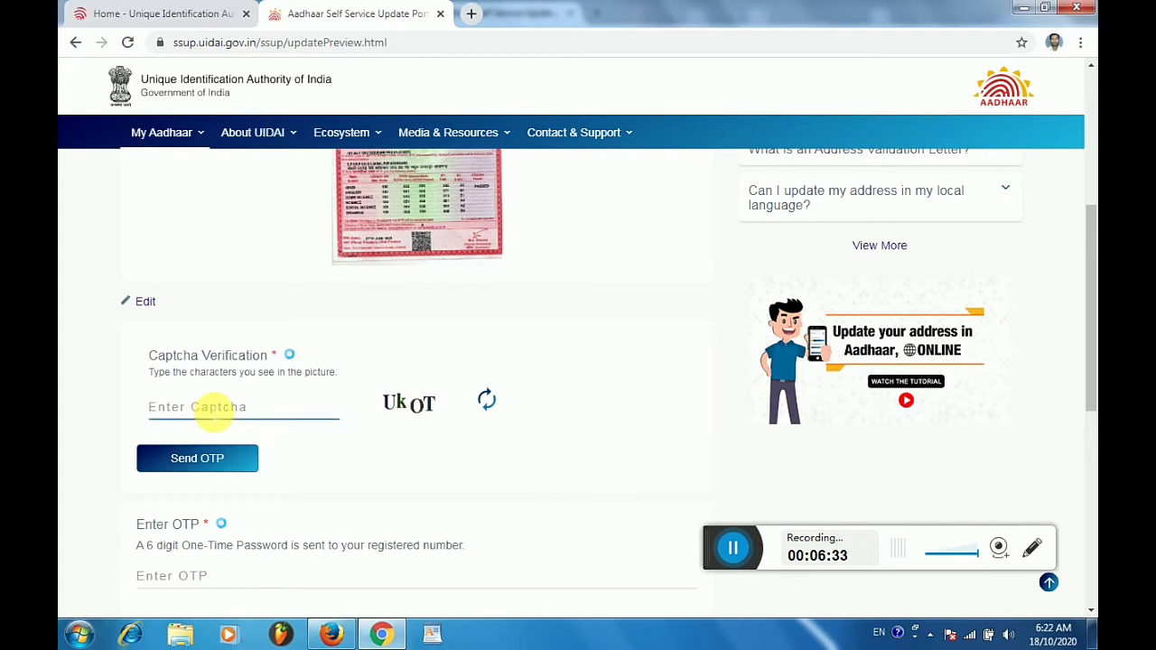
text(Uk)
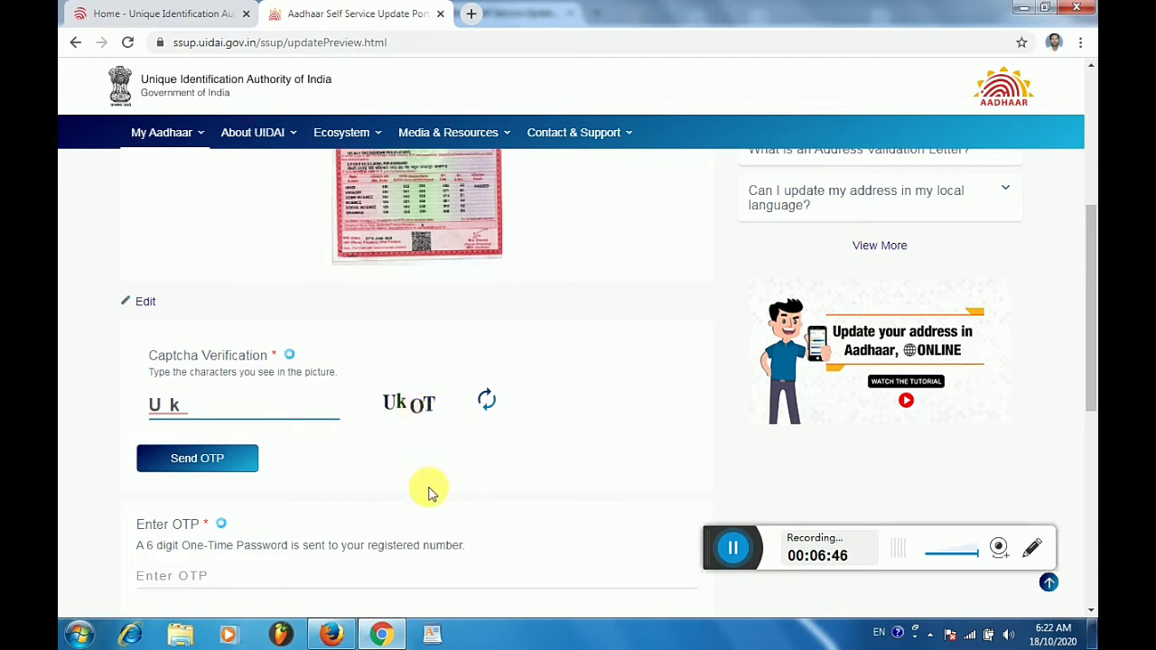
text(OT)
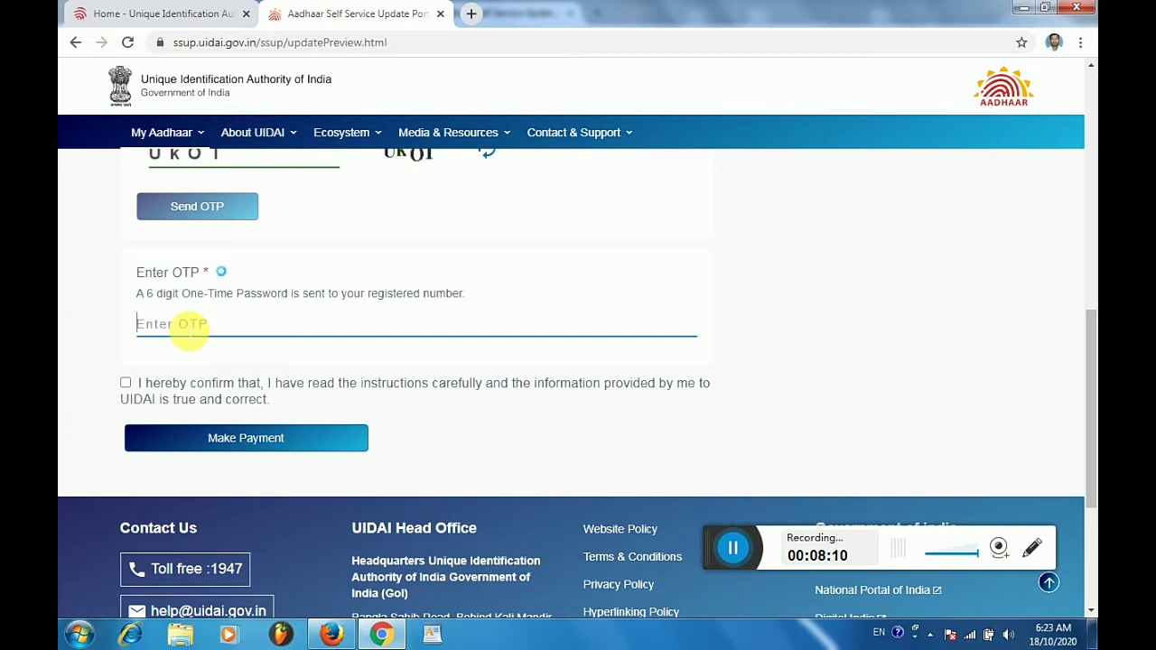
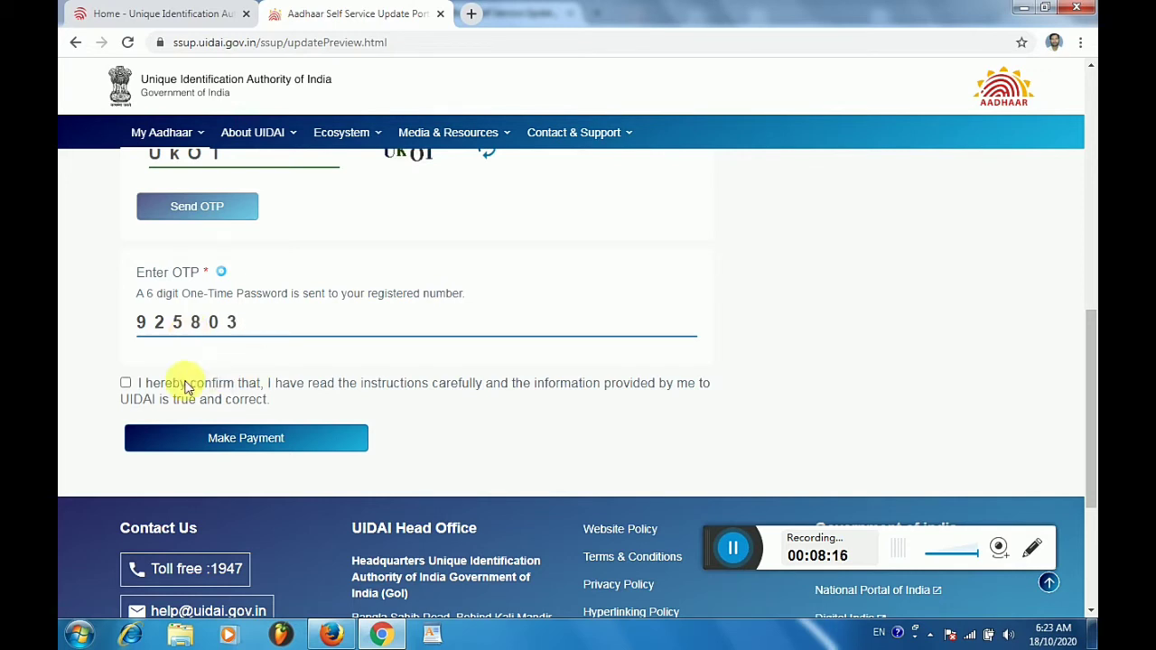
click(125, 384)
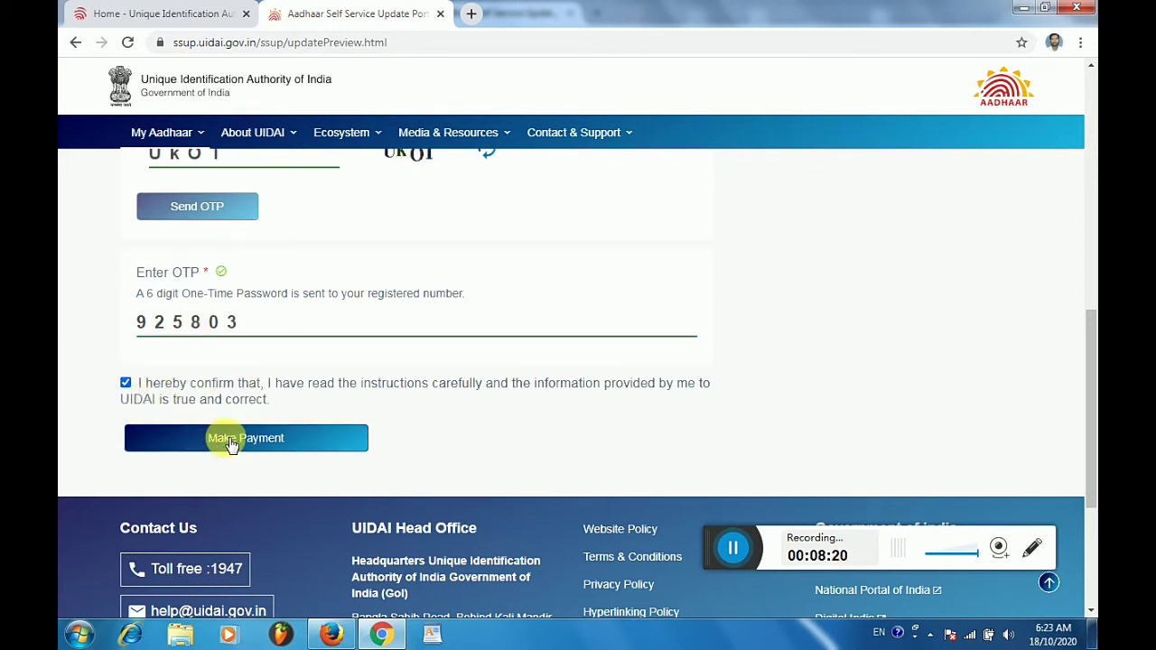
click(231, 442)
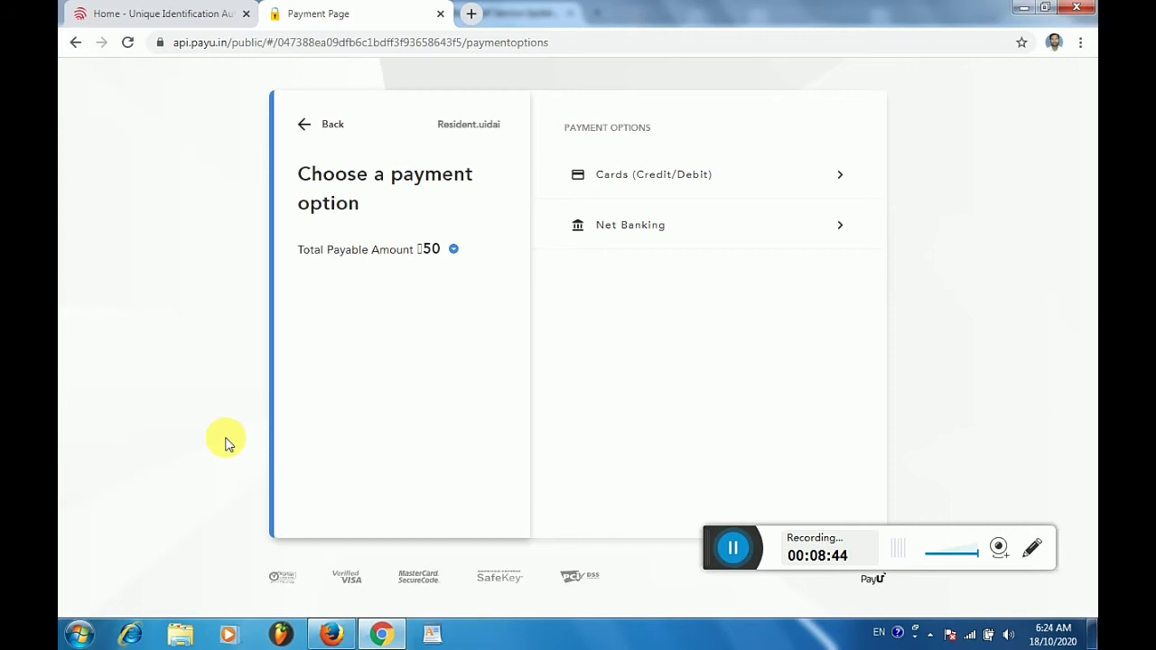
Step: Pay the 50 fee by Net Banking with ICICI Bank and proceed to the bank's site
click(634, 231)
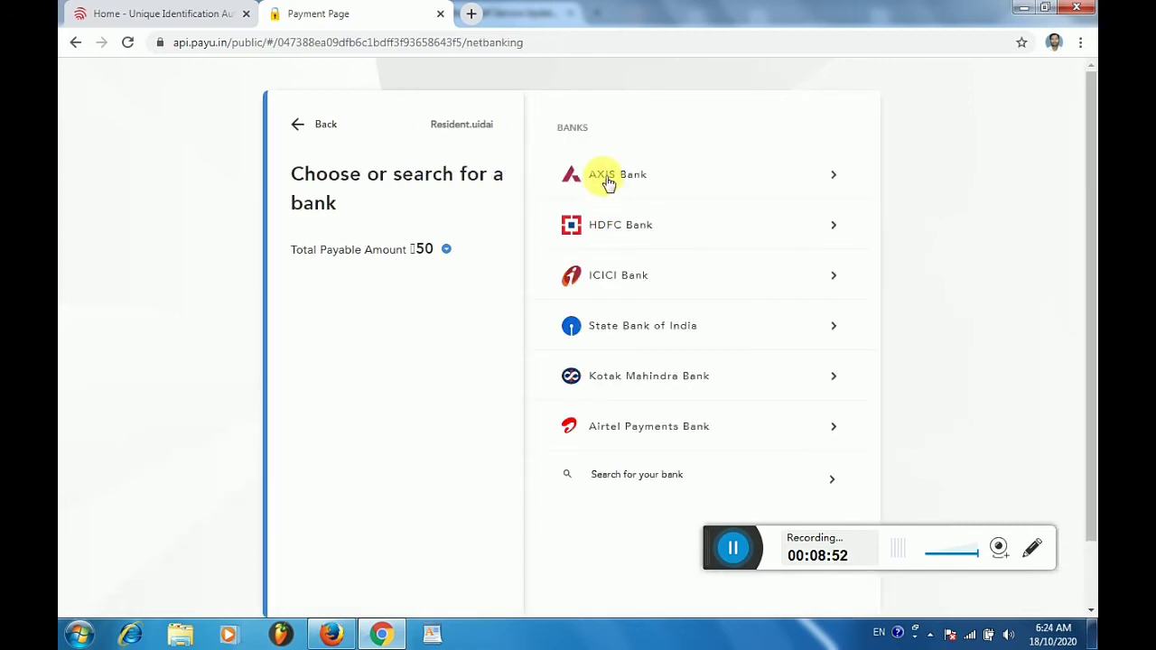
click(594, 282)
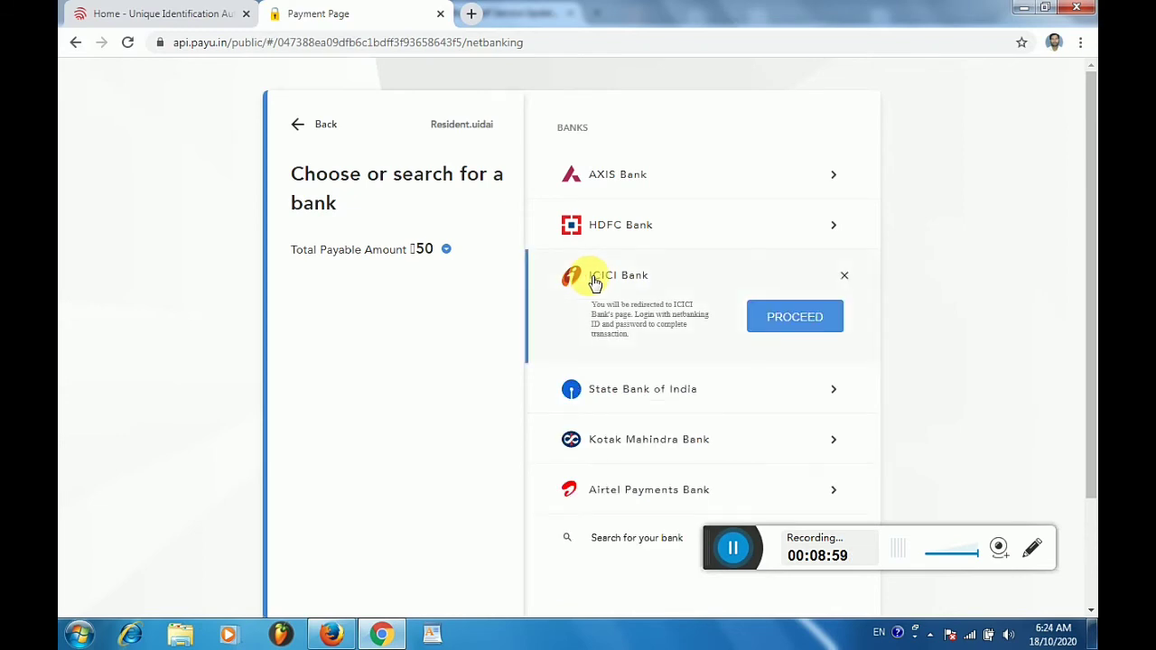
click(794, 323)
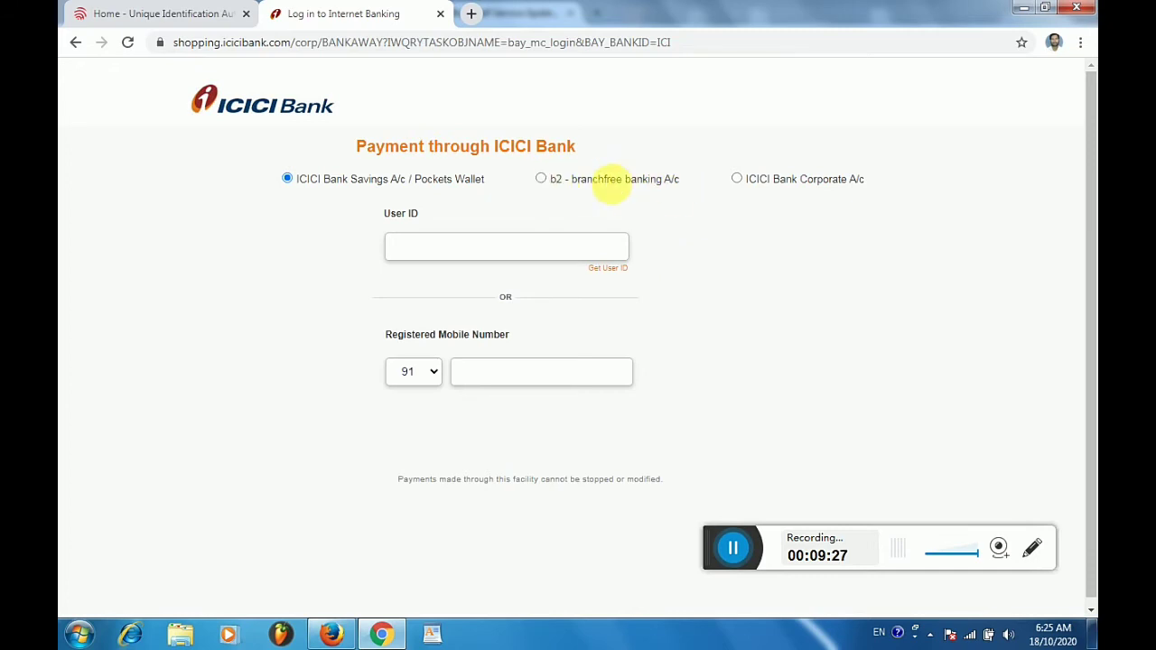
Step: Select the 'ICICI Bank Corporate A/c' option to pay from a corporate account
click(737, 180)
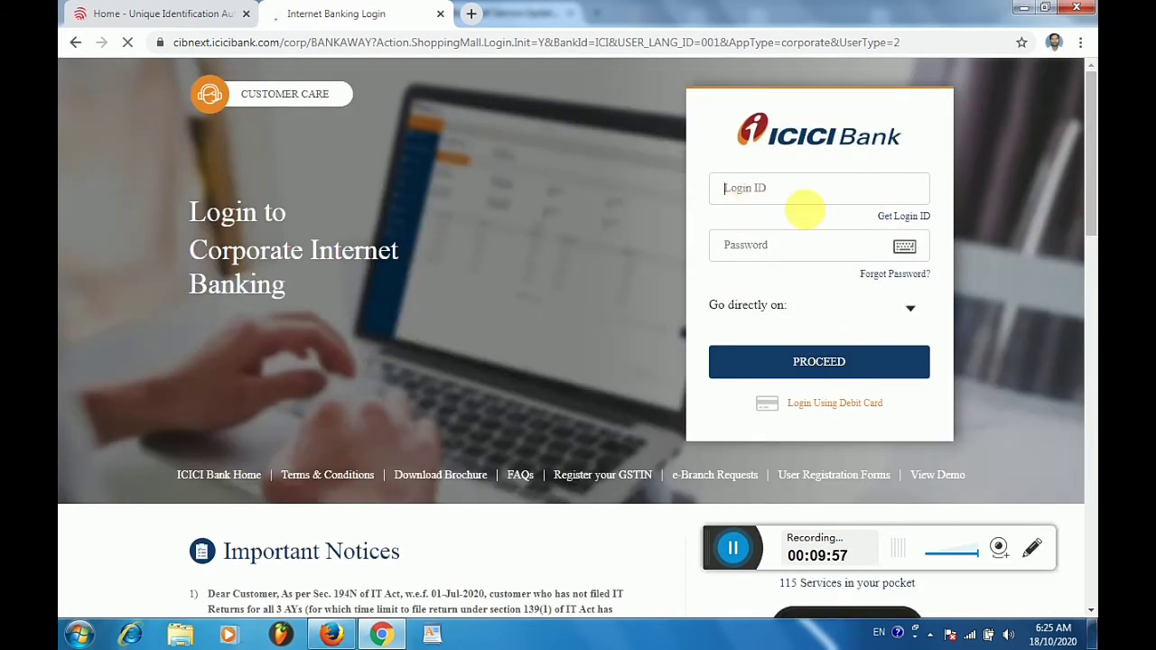
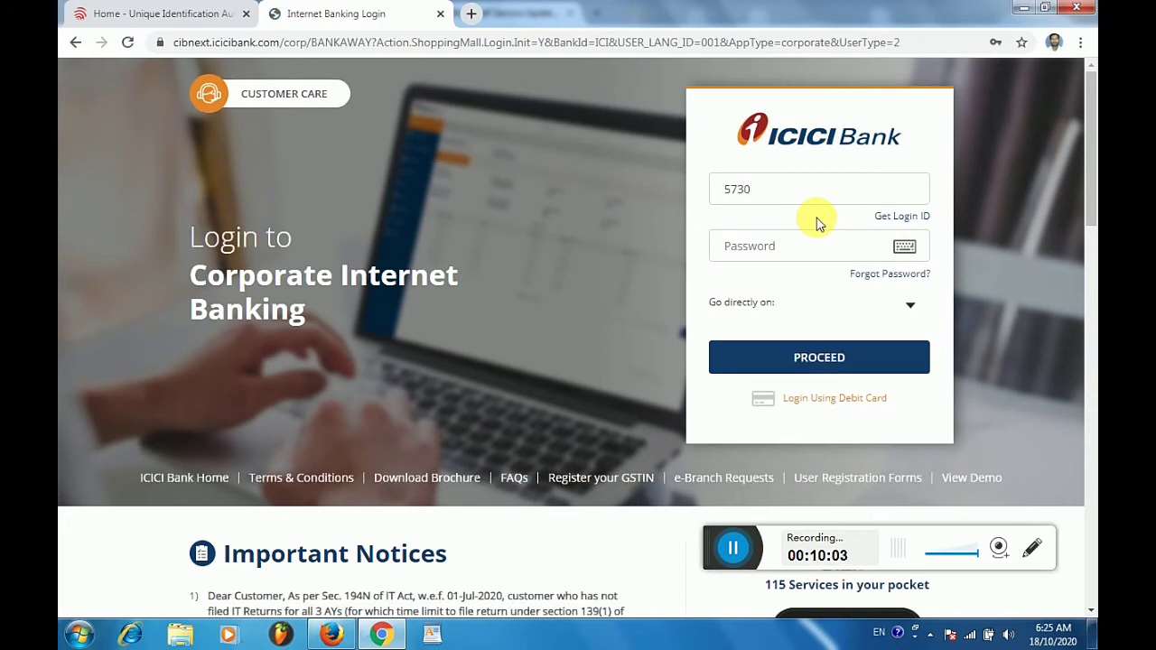
Step: Sign in to ICICI corporate internet banking with the corporate login ID and password
click(778, 247)
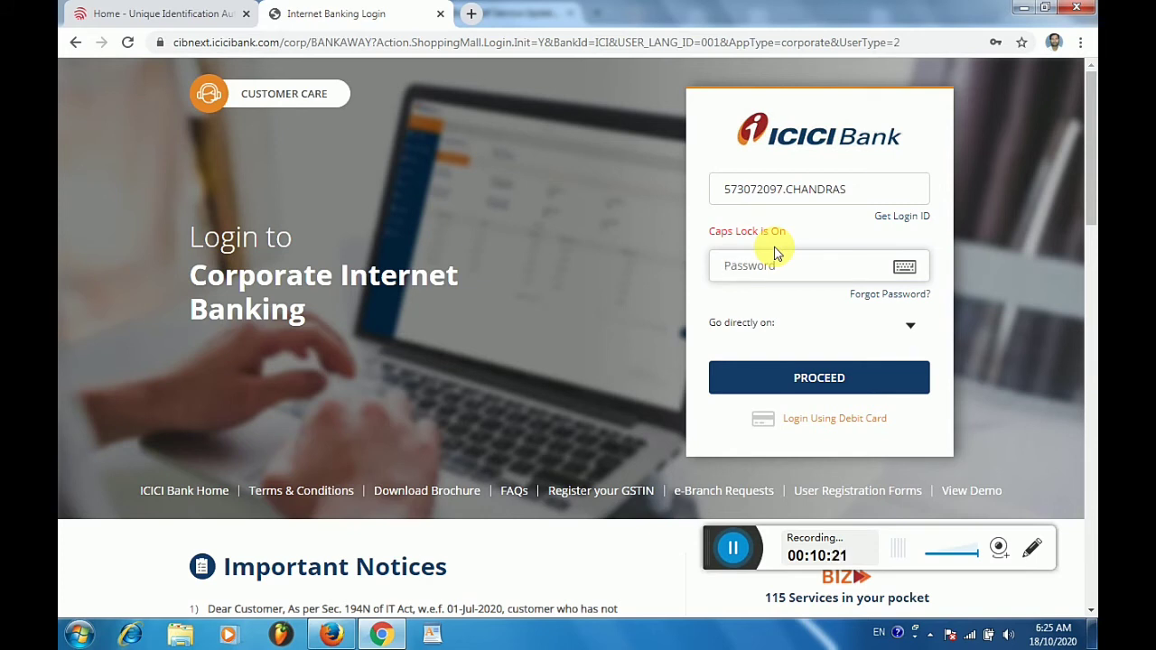
text(a)
key(Caps_Lock)
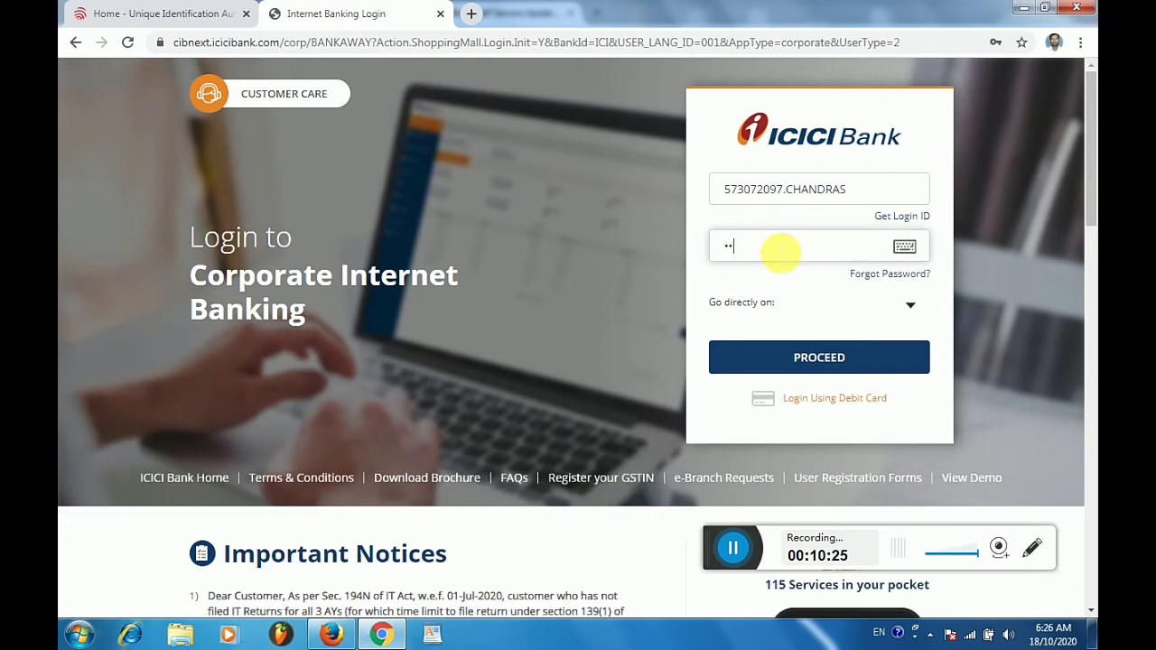
text(****)
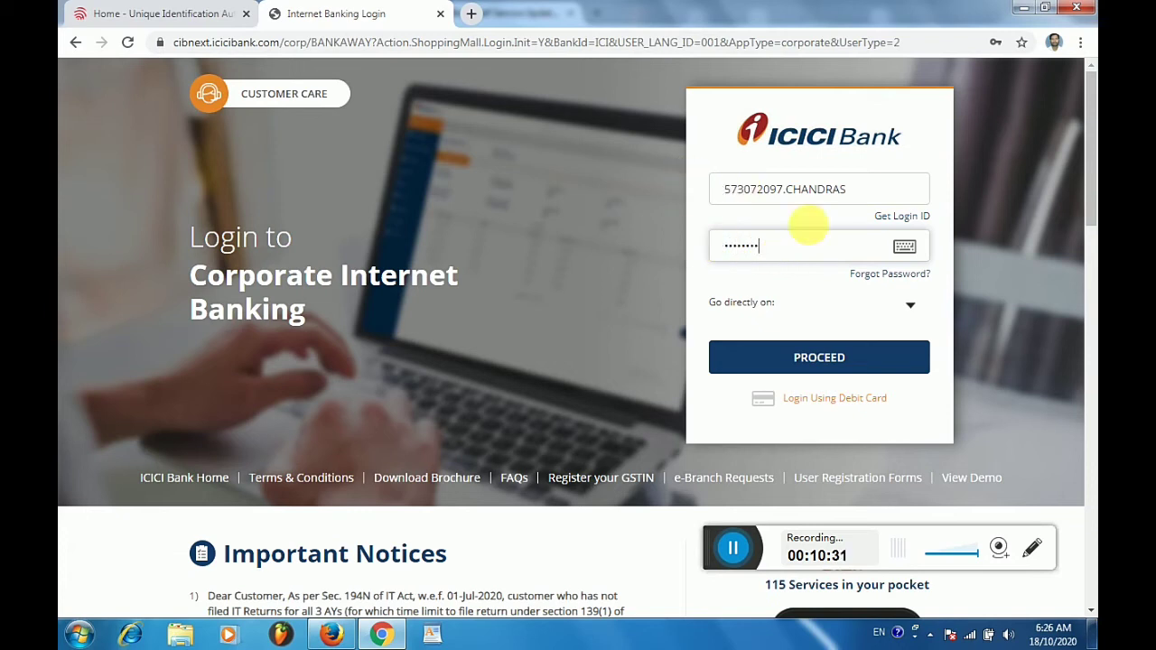
click(815, 360)
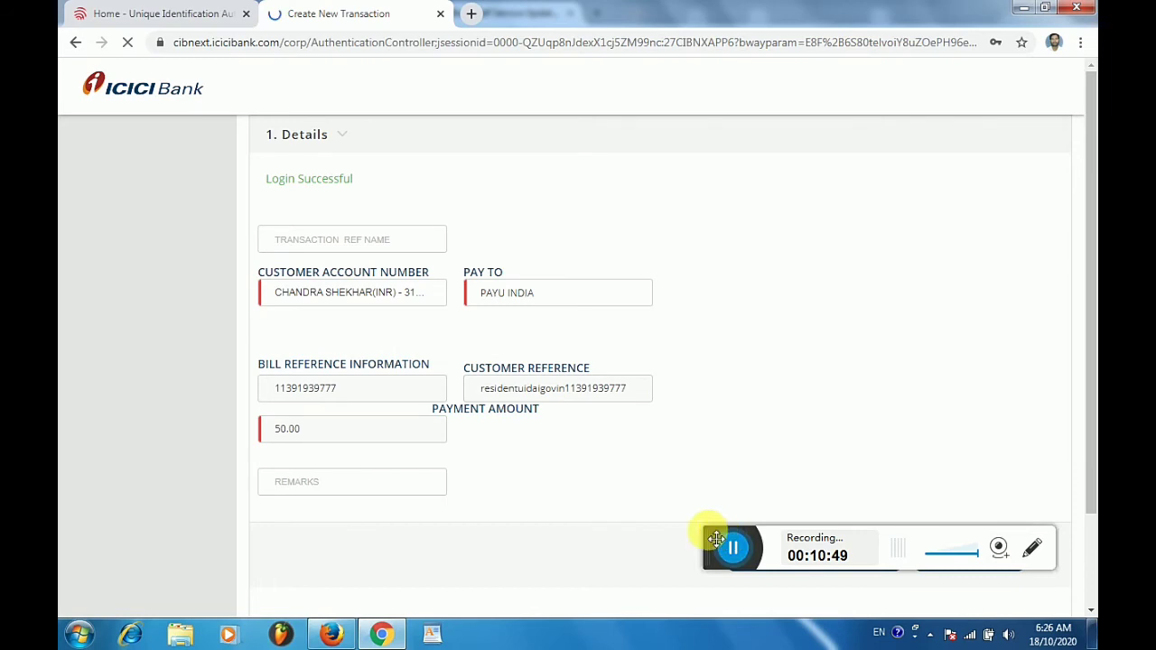
Step: Proceed with the 50.00 Within Bank payment to PAYU INDIA to the Payment Confirmation review
drag(715, 539, 722, 593)
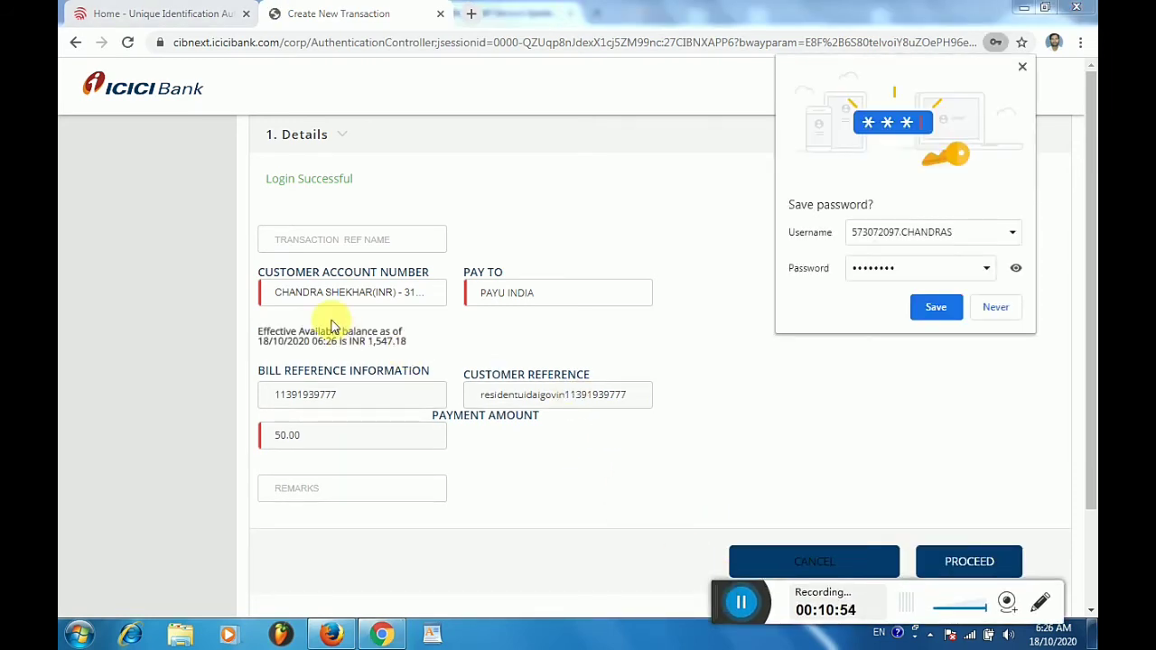
click(1003, 558)
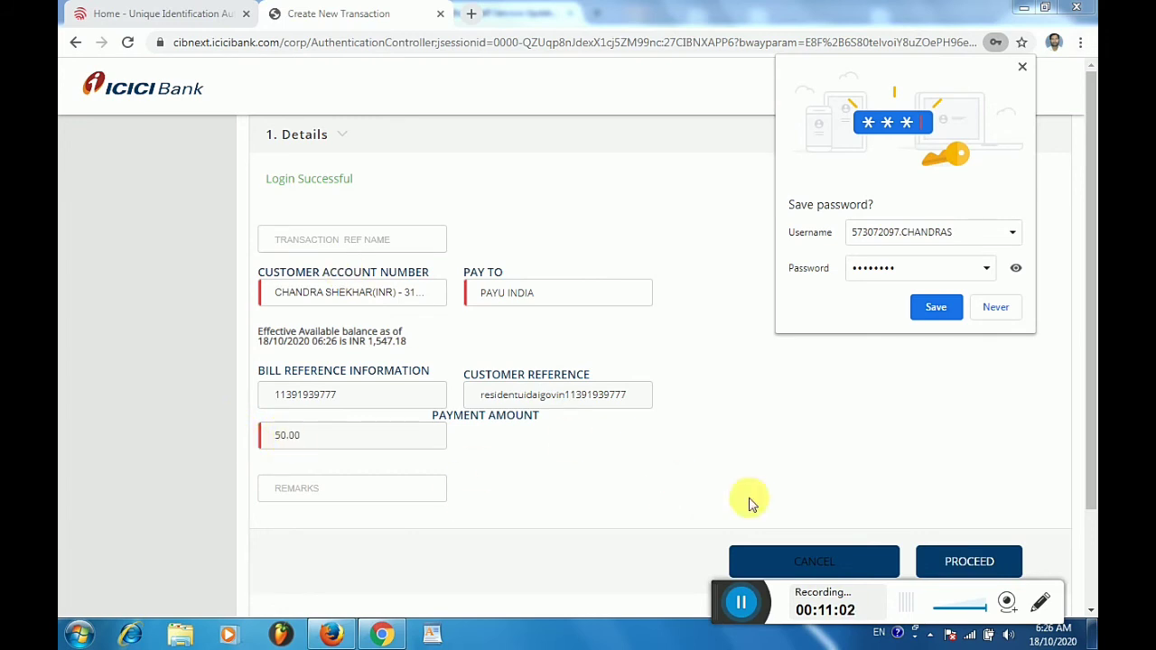
click(1002, 575)
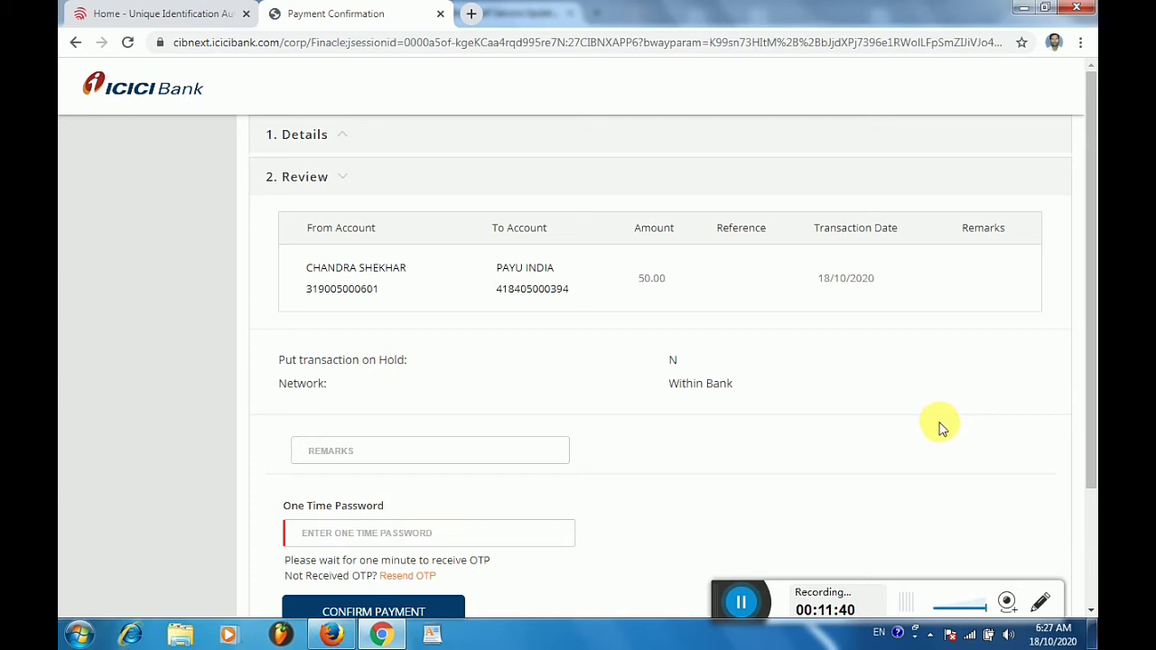
Step: Enter the one-time password and confirm the 50.00 payment to PAYU INDIA
scroll(849, 407, down, 3)
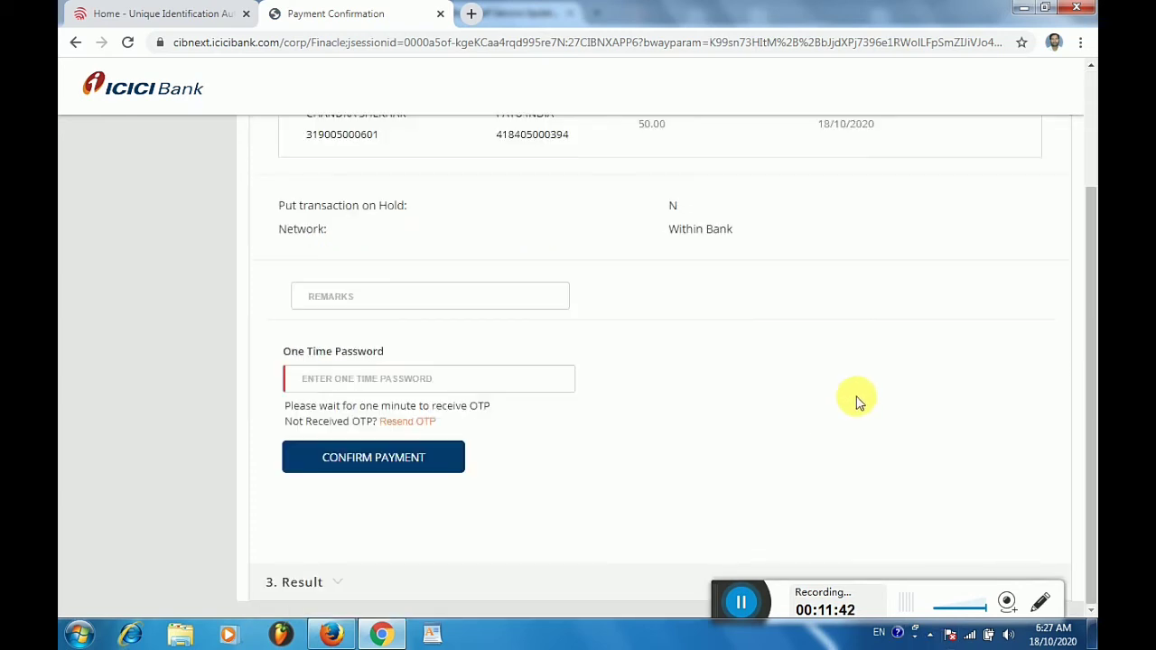
click(335, 378)
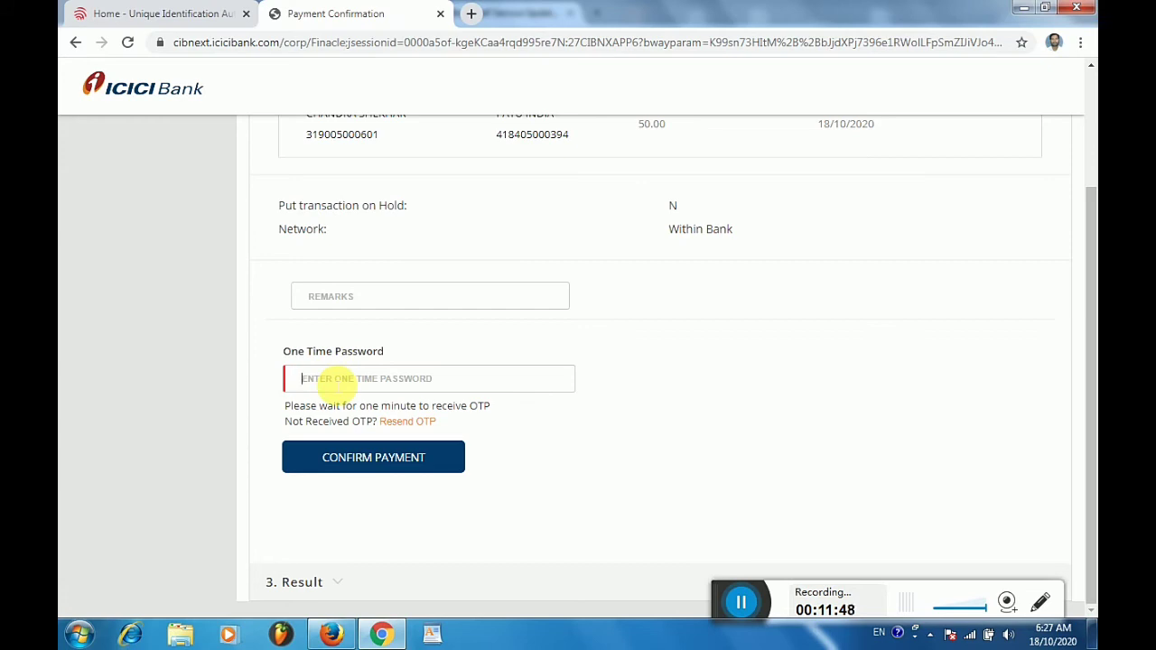
text(••••)
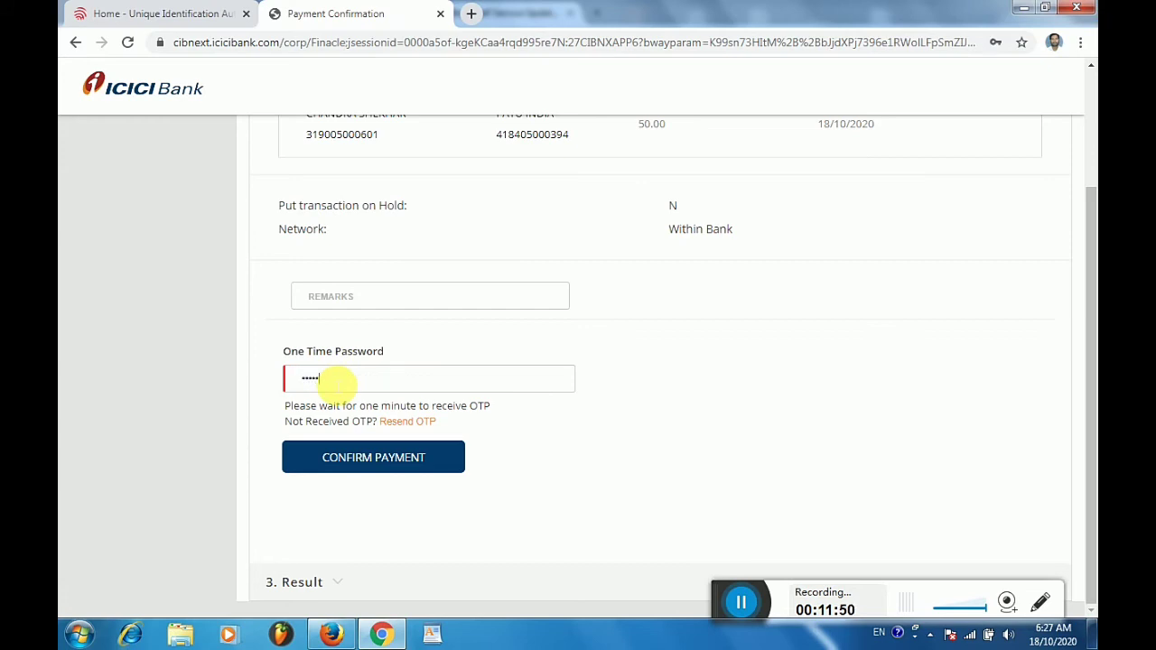
text(•)
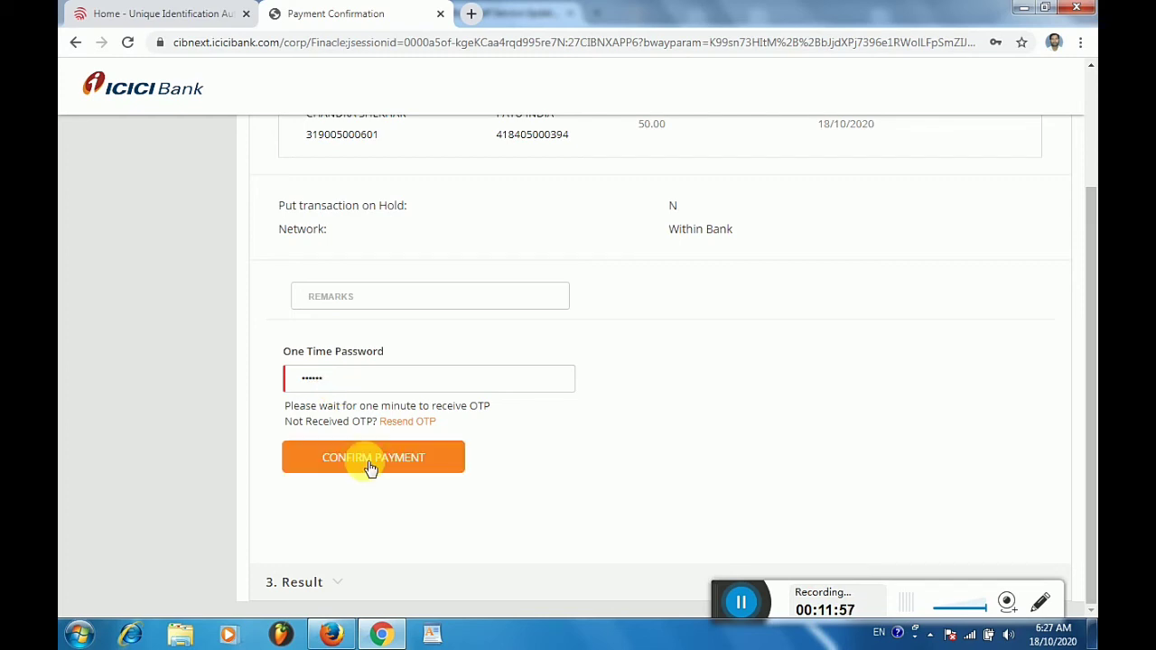
click(366, 462)
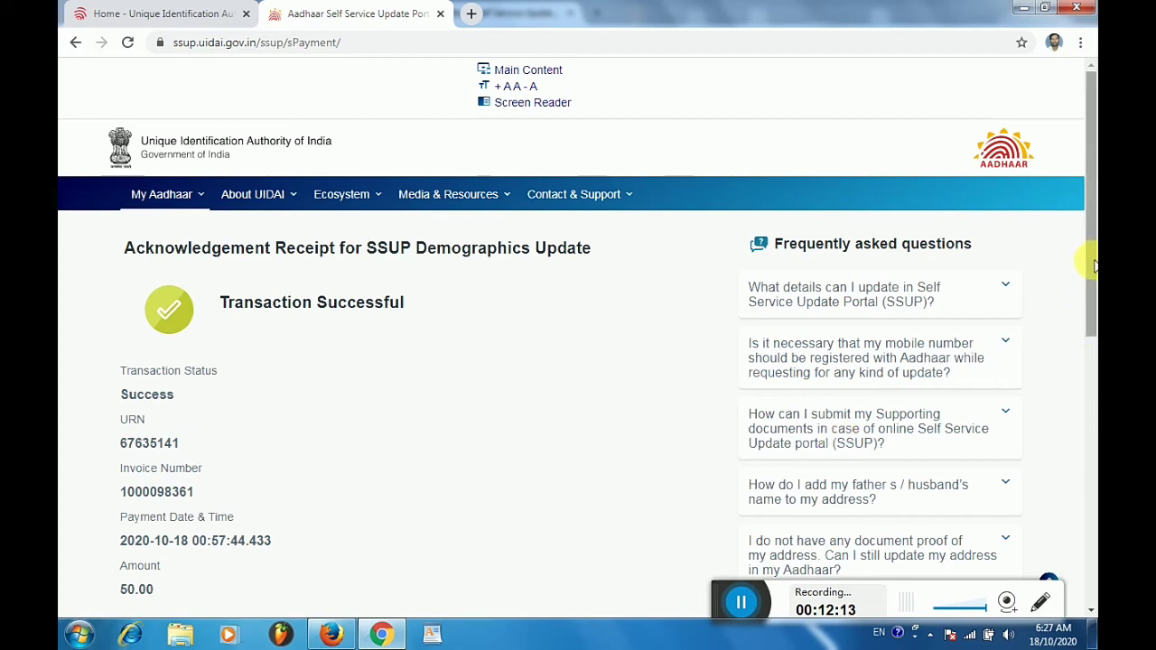
Step: Download the acknowledgement receipt PDF and open it from Chrome's download bar
drag(1092, 265, 1092, 336)
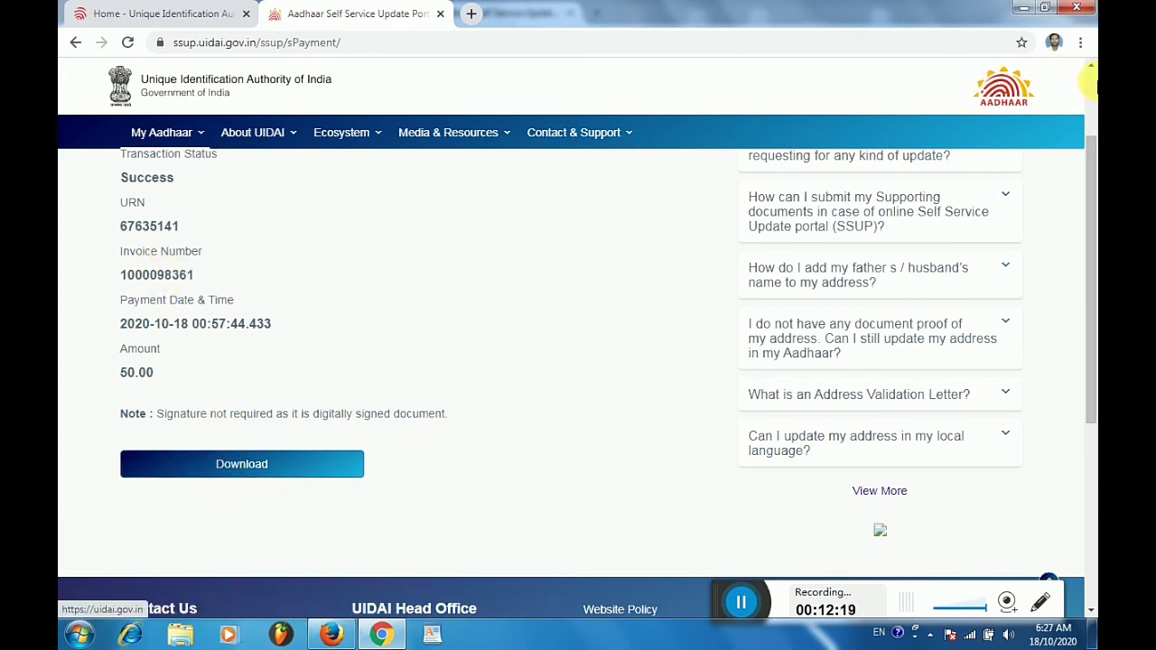
click(1091, 72)
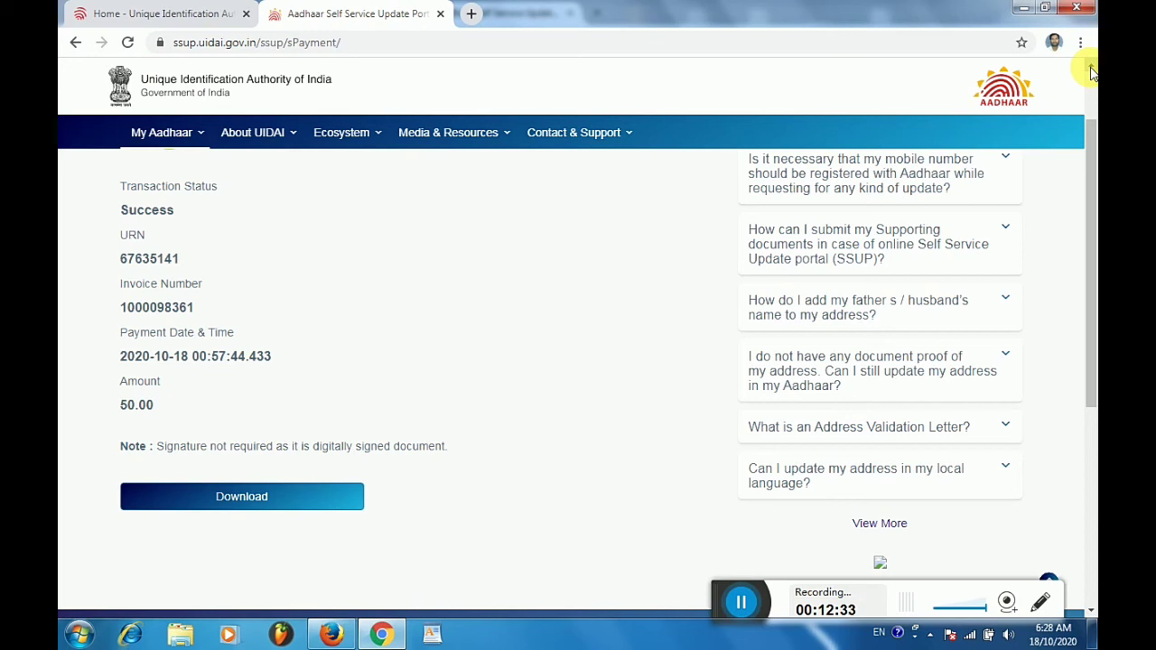
click(244, 496)
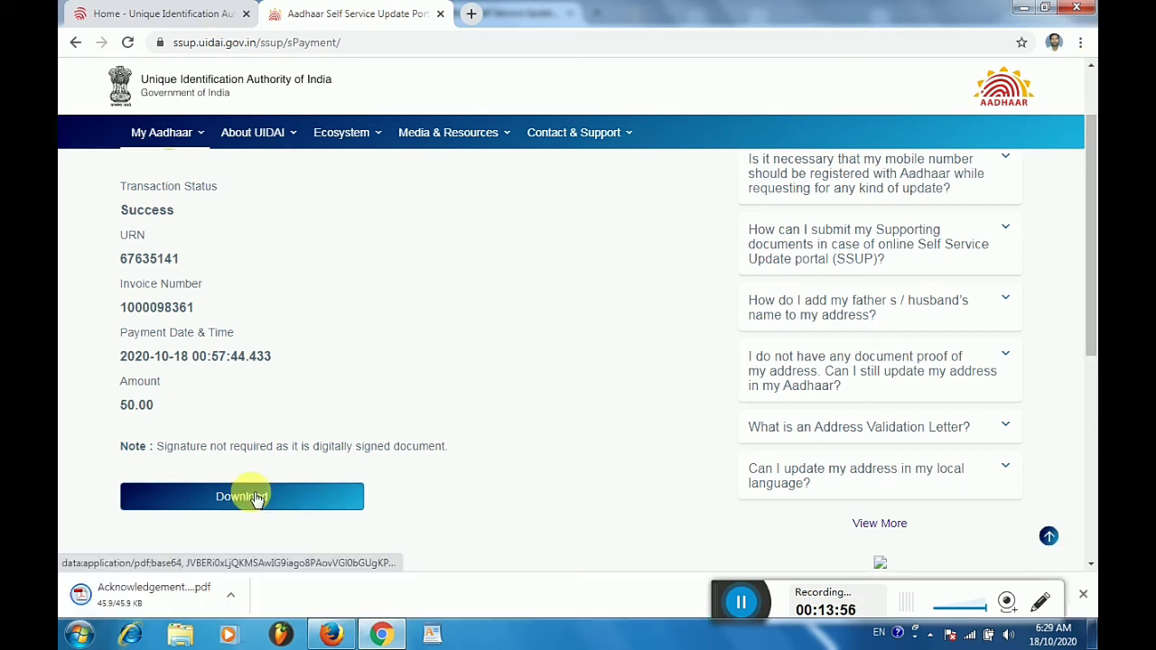
click(121, 597)
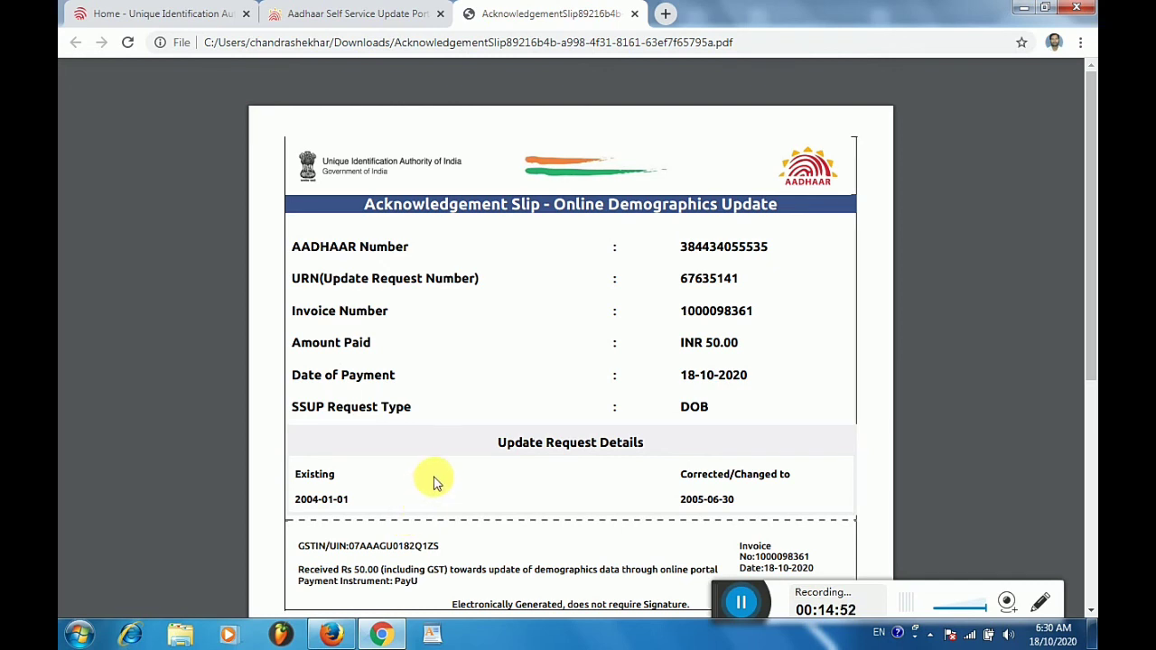
scroll(434, 482, down, 1)
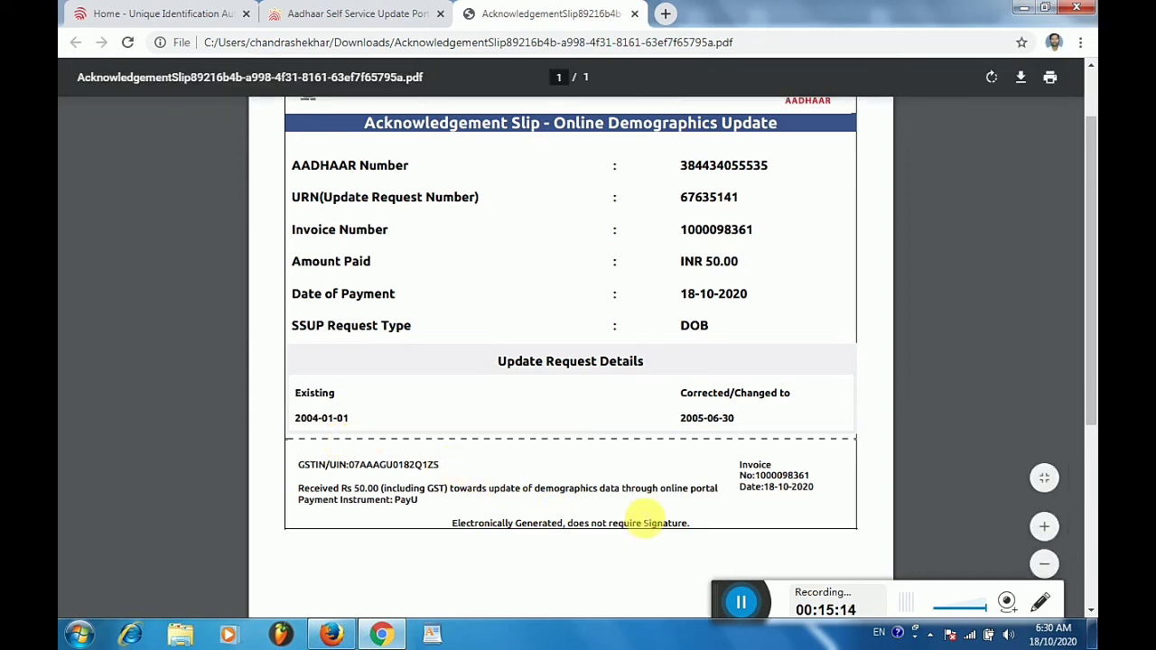
scroll(644, 510, down, 2)
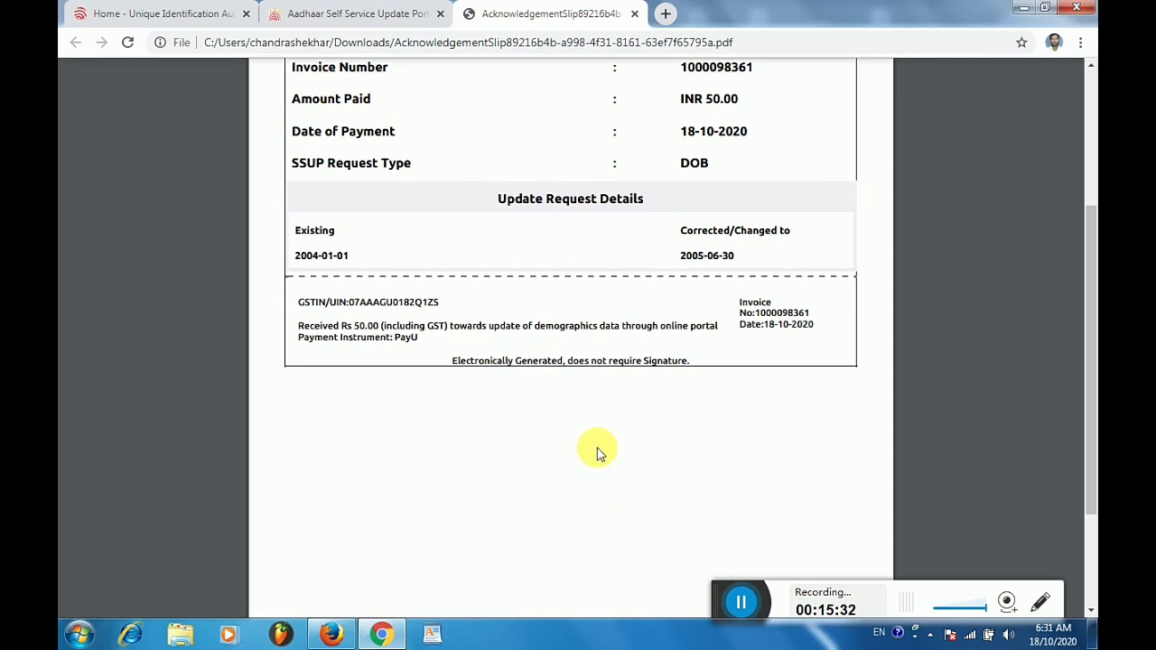
scroll(596, 453, up, 1)
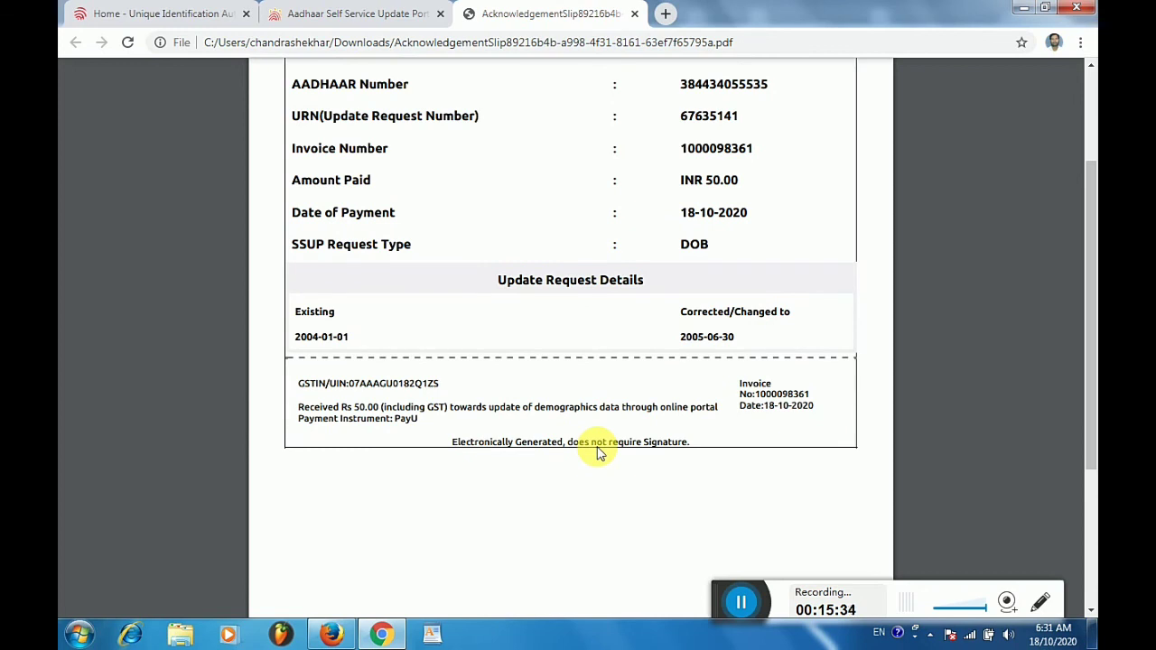
scroll(596, 453, up, 2)
scroll(596, 453, down, 3)
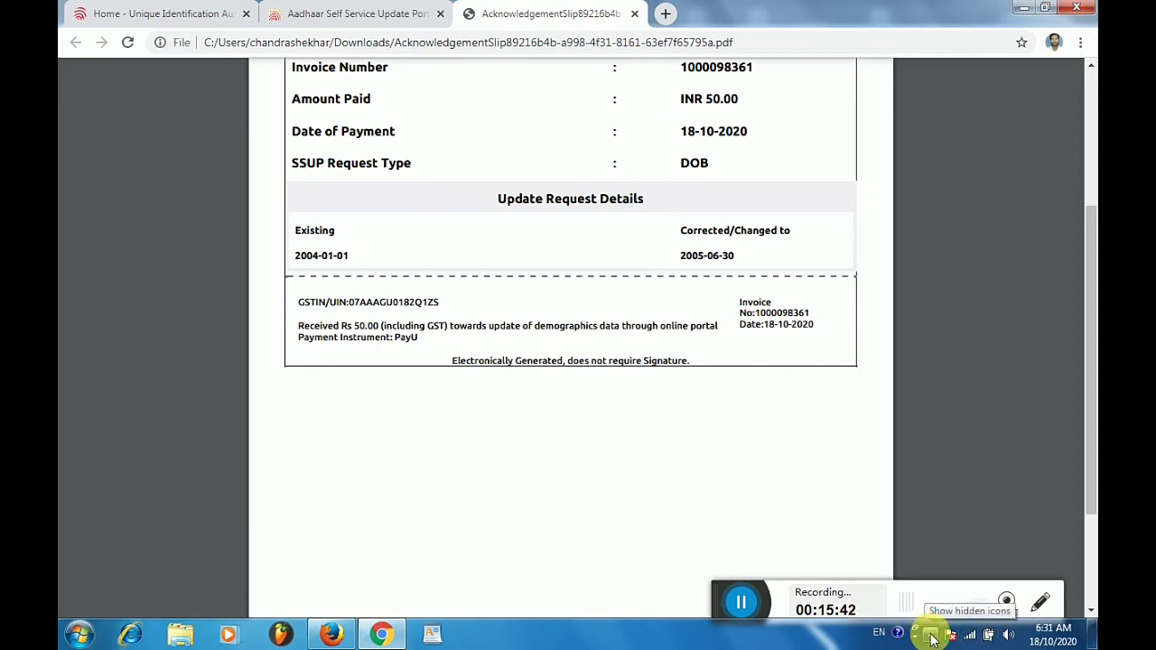
Step: Open the screen recorder's tray menu from the hidden notification area icons
click(930, 636)
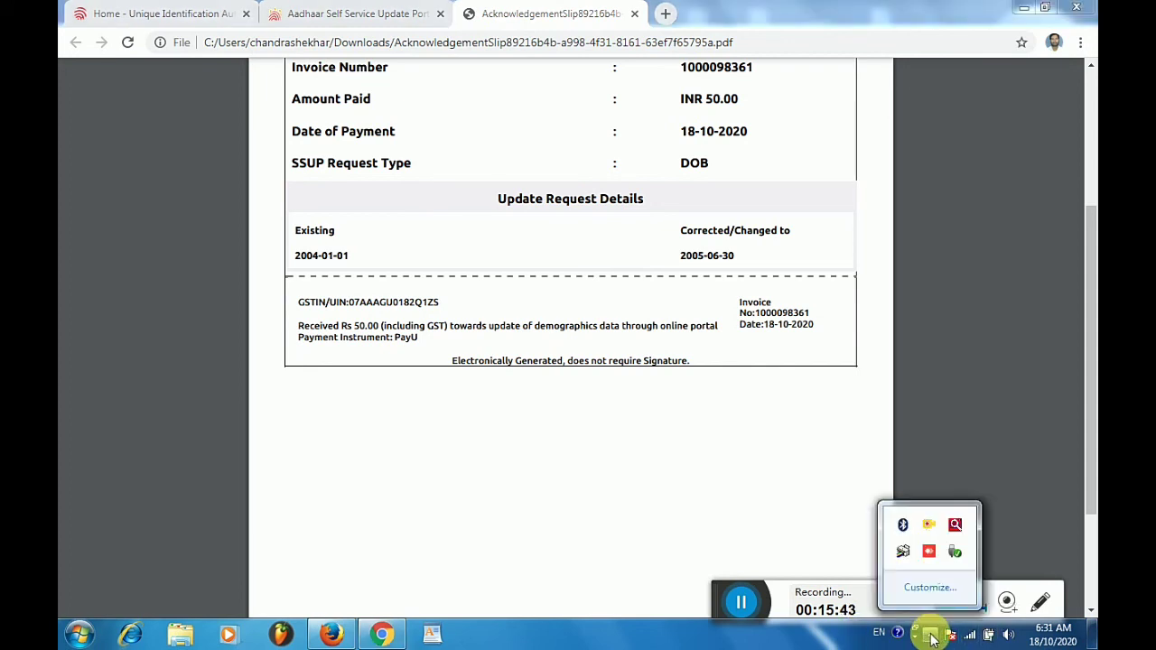
right_click(928, 524)
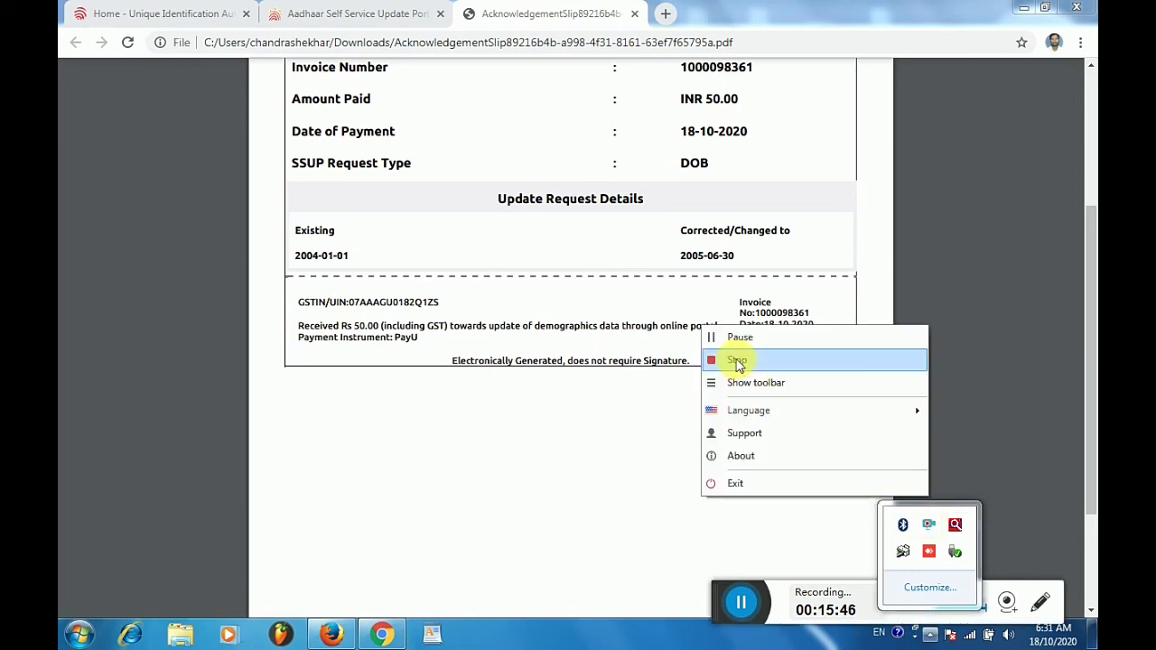